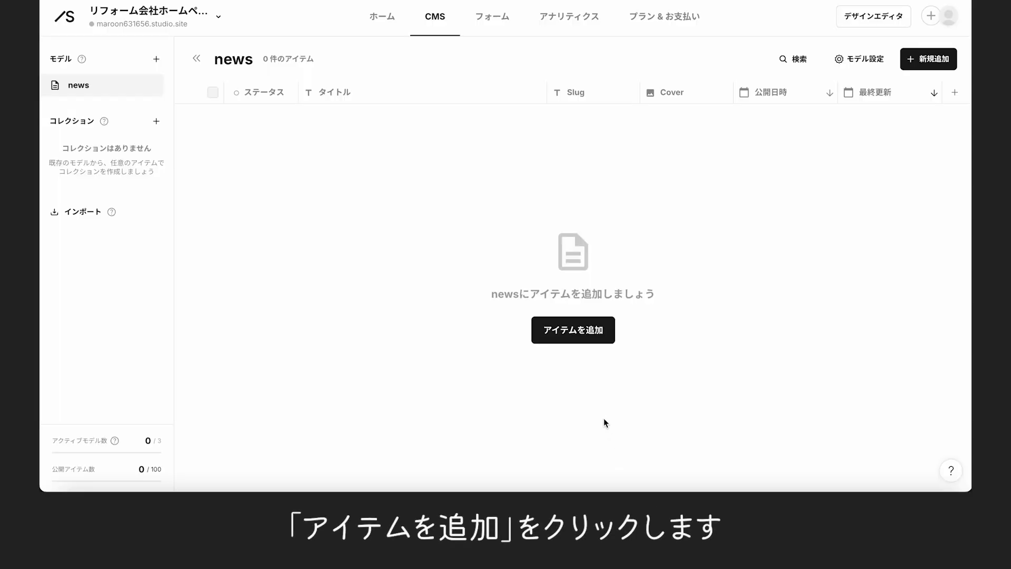
# Add an item to the news model with the title ホームページを公開しました.
pyautogui.click(597, 330)
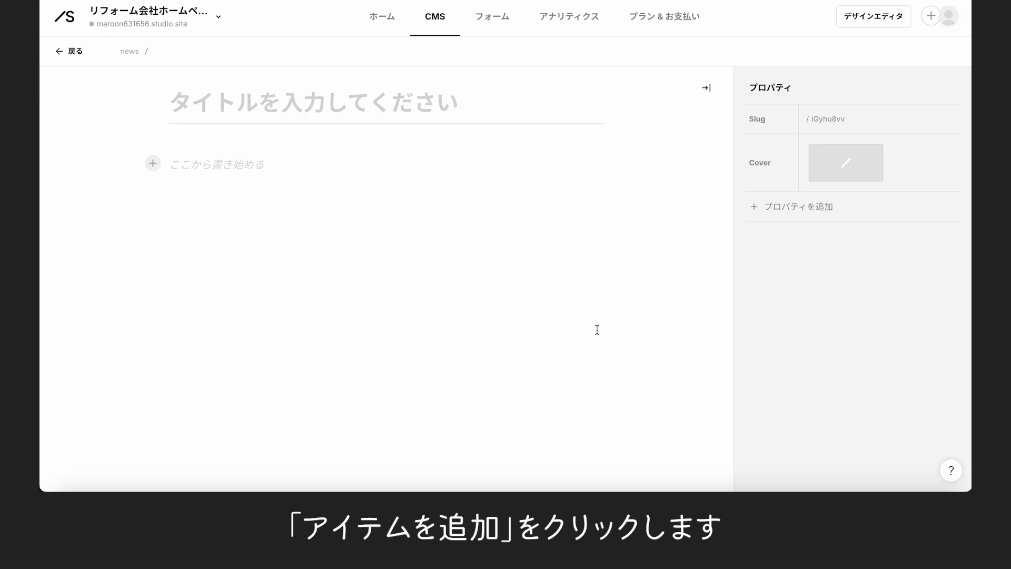
pyautogui.click(188, 110)
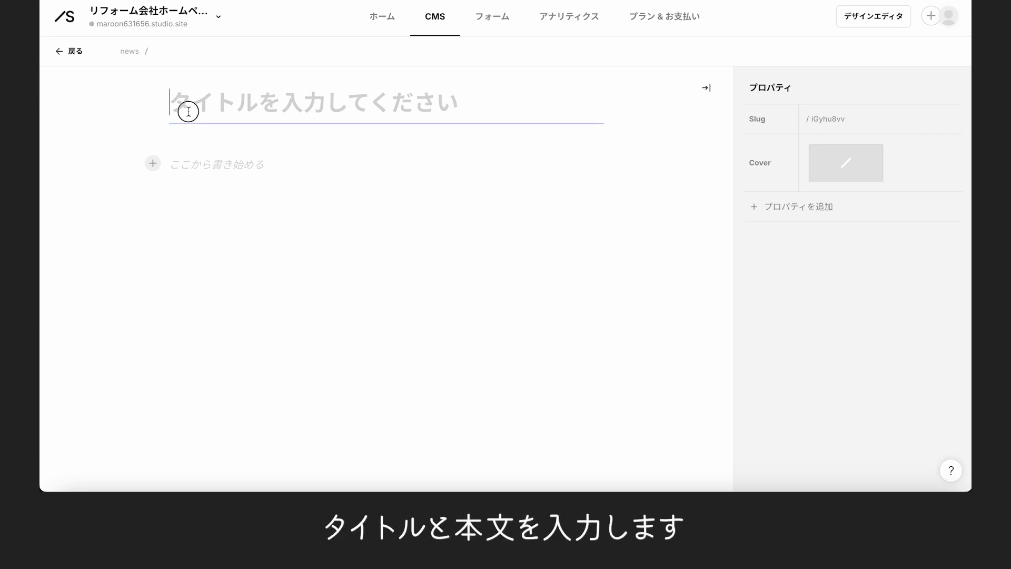
pyautogui.write('ホームページを公開しました')
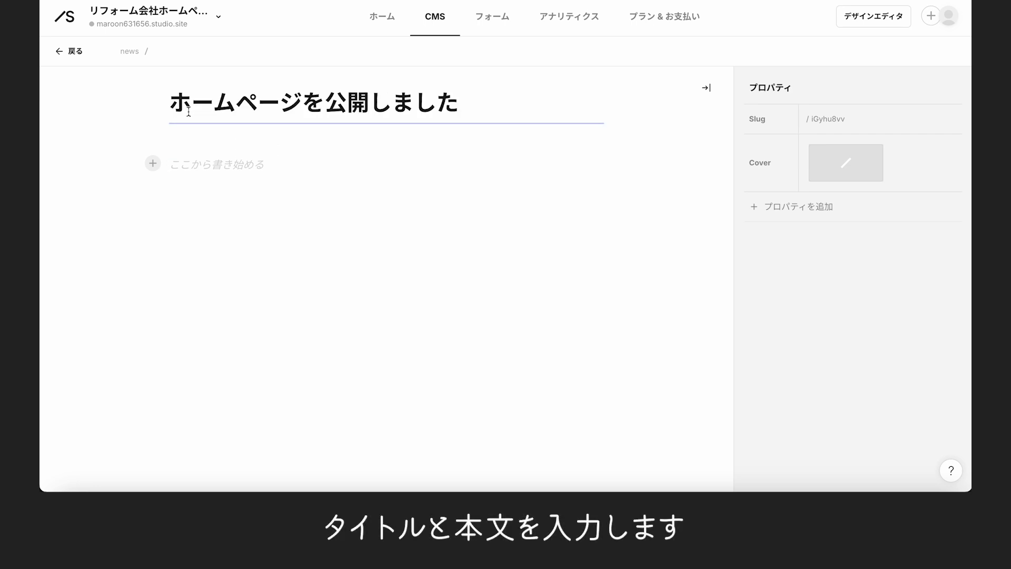
# Write a three-paragraph body from 平素は格別のお引き立てを賜り to 何卒よろしくお願い申し上げます。 announcing the company website, and return to the item list.
pyautogui.click(171, 164)
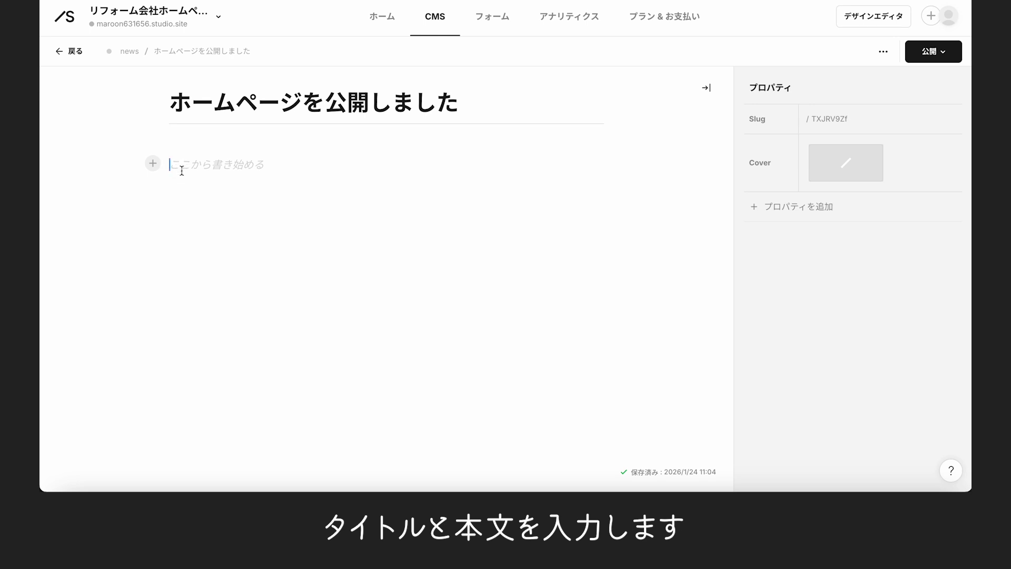
pyautogui.write('平素は格別のお引き立てを賜り誠にありがとうございます。この度弊社のホームページを開設しました。 当ホームページでは、会社概要を始め、弊社の事業内容やお知らせなど幅広く発信して参ります。 何卒よろしくお願い申し上げます。')
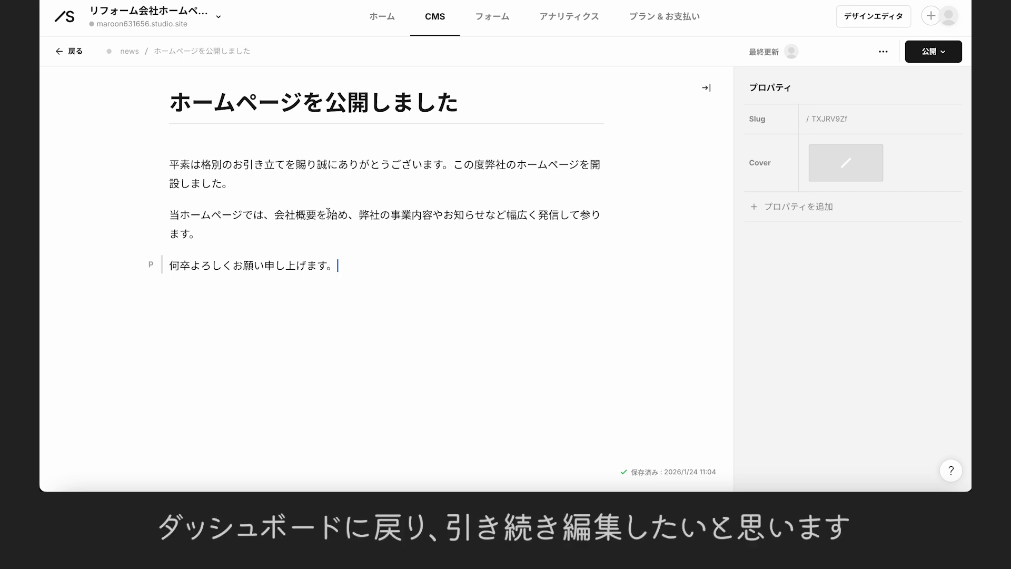
pyautogui.click(73, 51)
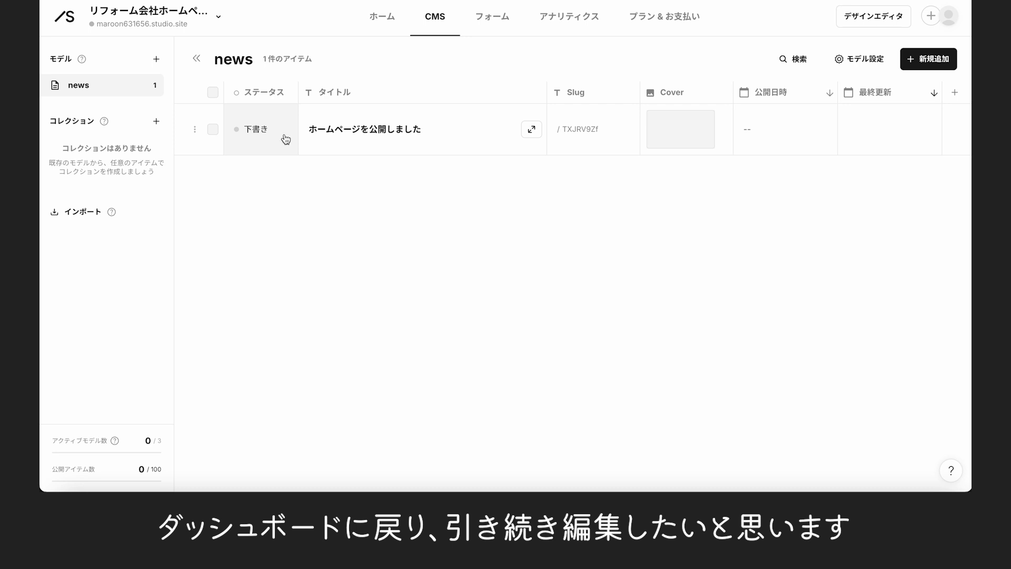
# Add a property of type マルチセレクト to the news model, keeping マルチセレクト as its name.
pyautogui.click(956, 94)
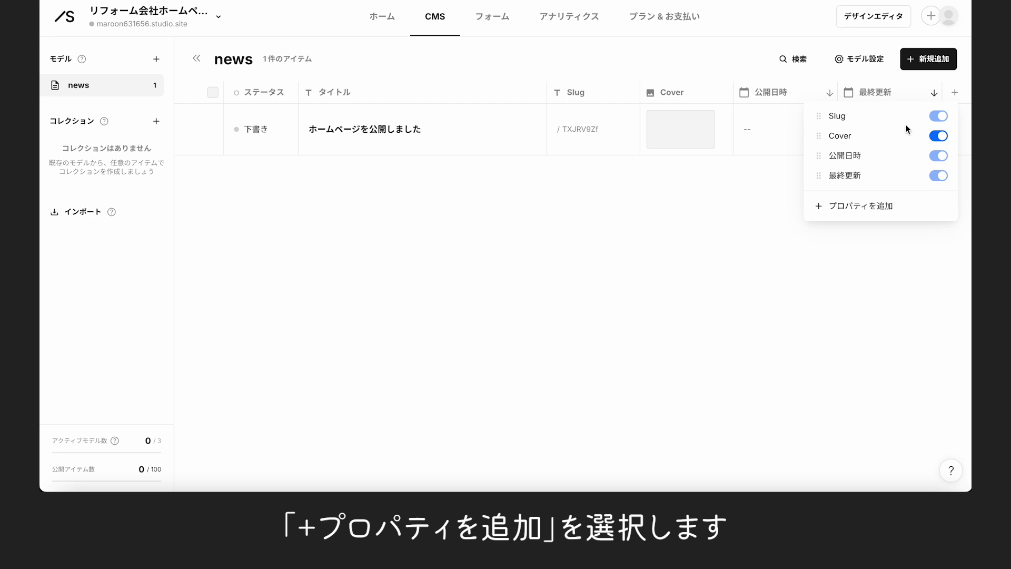
pyautogui.click(824, 207)
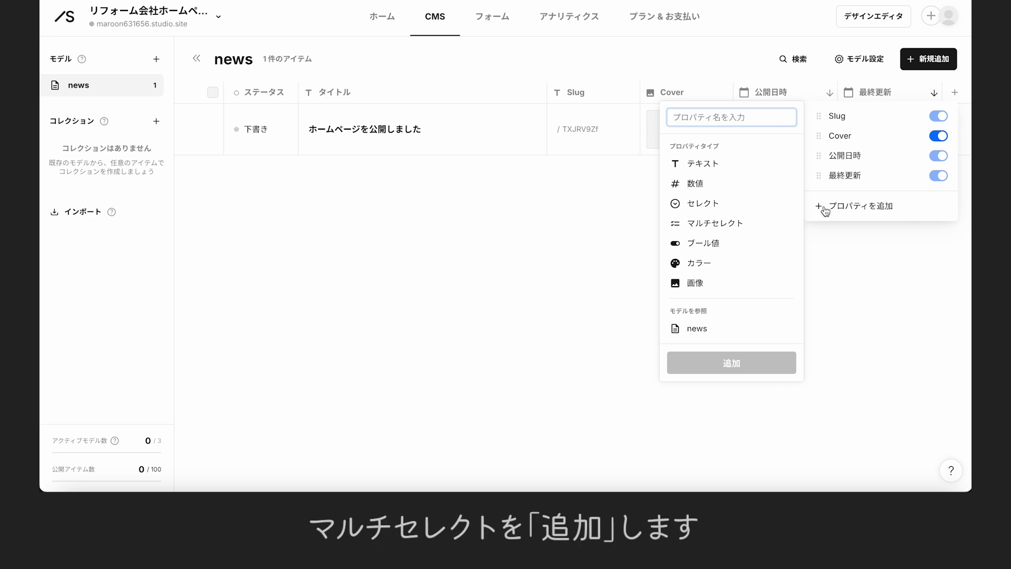
pyautogui.click(742, 225)
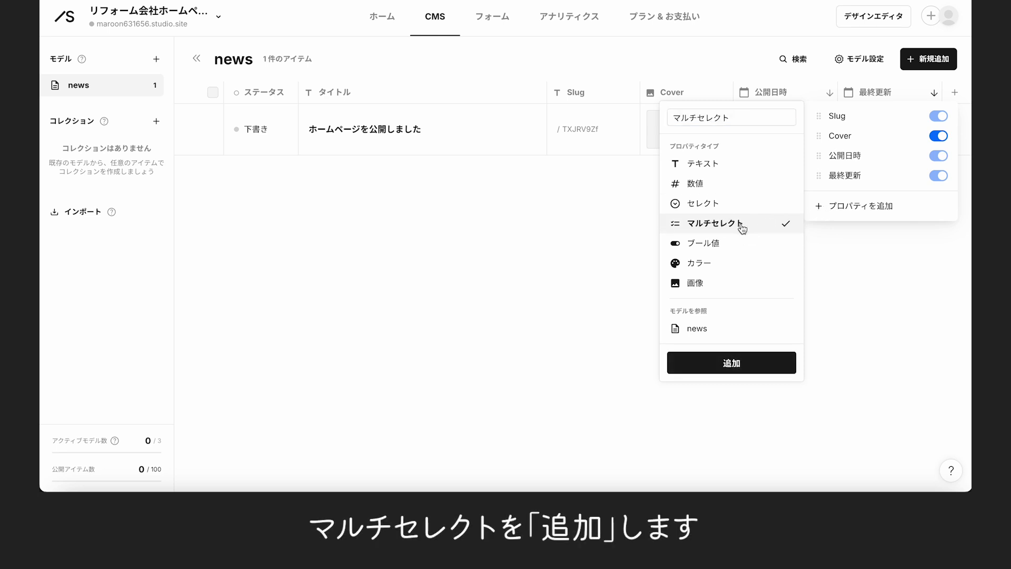
pyautogui.click(748, 363)
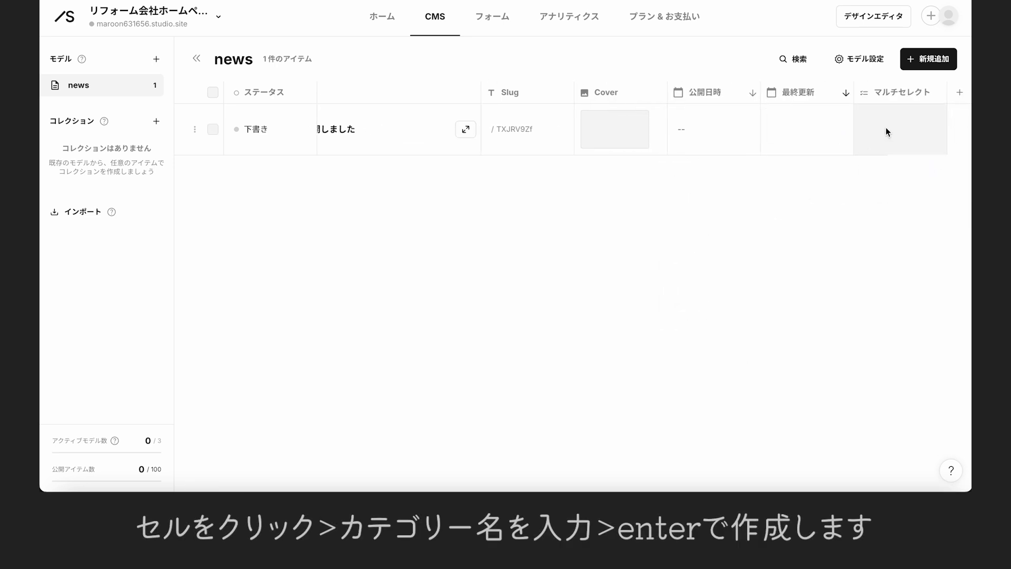
# Create the category お知らせ in the item's マルチセレクト cell and assign it to the item.
pyautogui.click(887, 131)
pyautogui.click(887, 132)
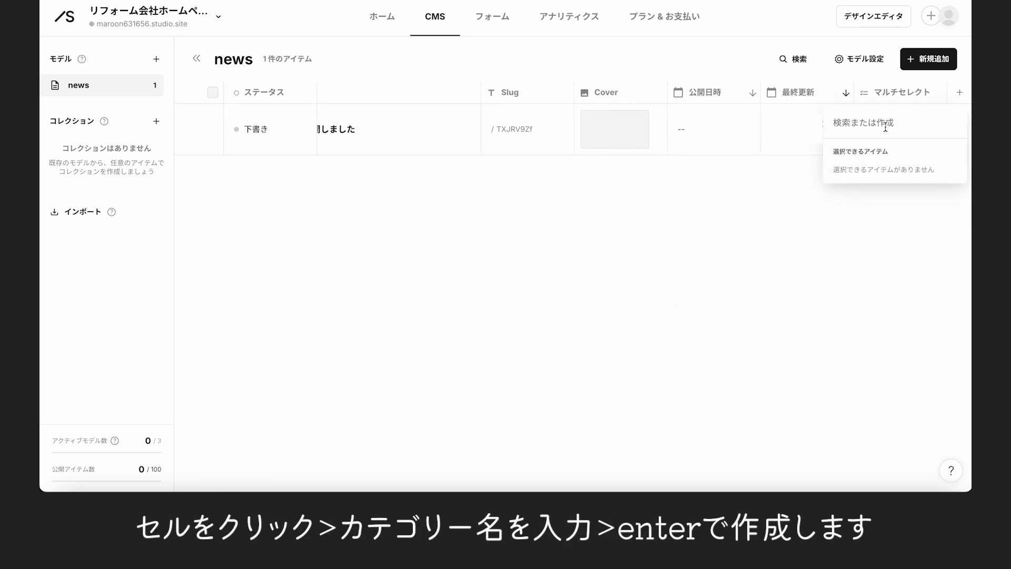
pyautogui.write('お知らせ')
pyautogui.press('Return')
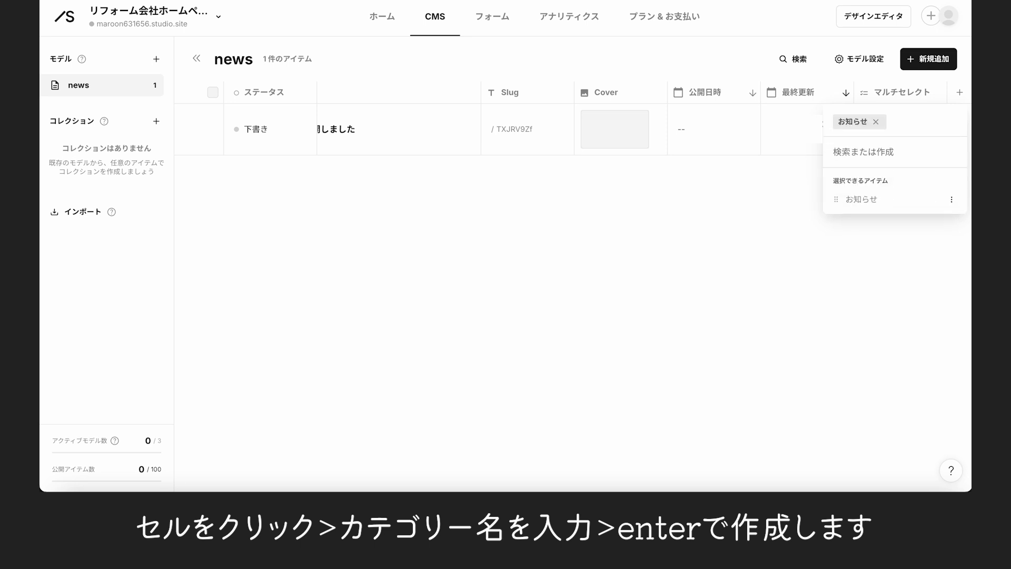
pyautogui.click(851, 233)
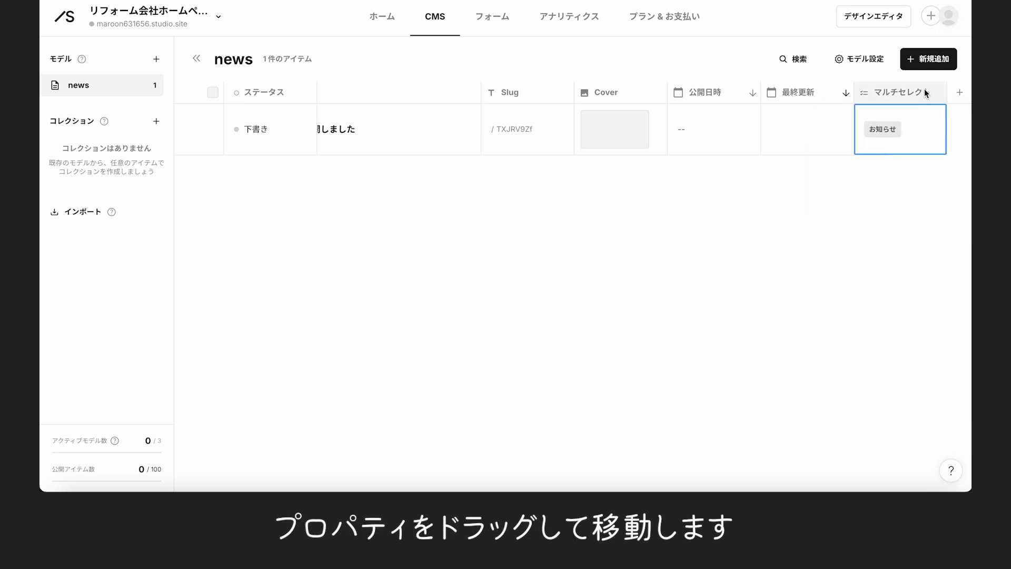
# Move the マルチセレクト property directly before Slug and upload the dark company logo image as the item's Cover.
pyautogui.moveTo(926, 92); pyautogui.dragTo(477, 87)
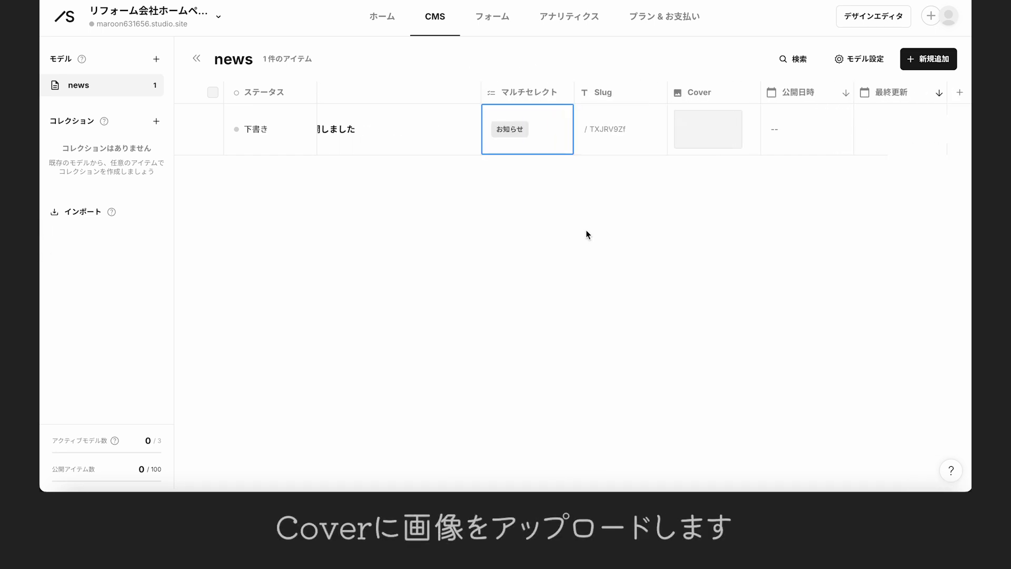
pyautogui.click(721, 136)
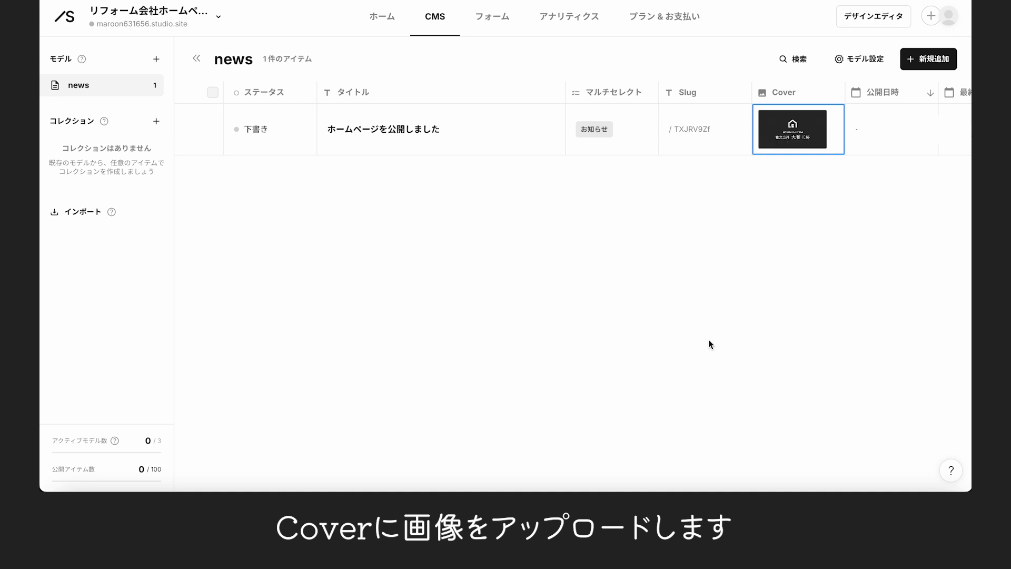
# Add a property of type テキスト with the 改行なし setting to the news model.
pyautogui.hscroll(3, 603, 199)
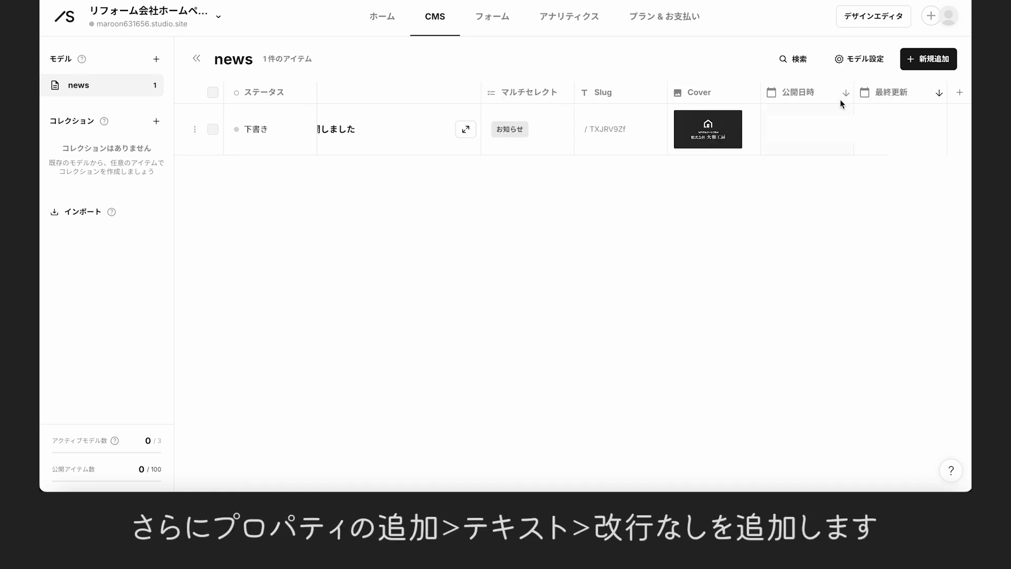
pyautogui.click(960, 94)
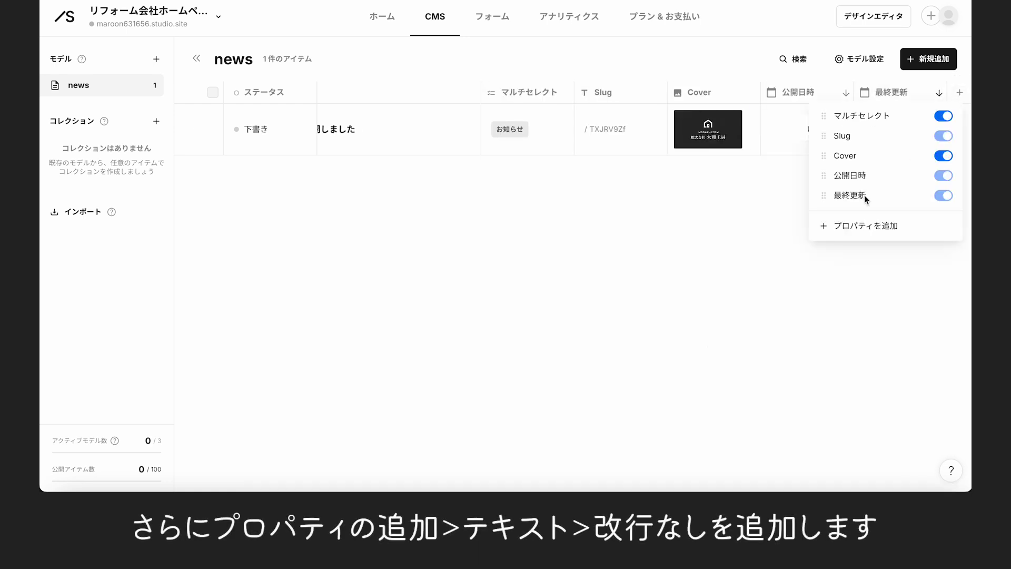
pyautogui.click(825, 227)
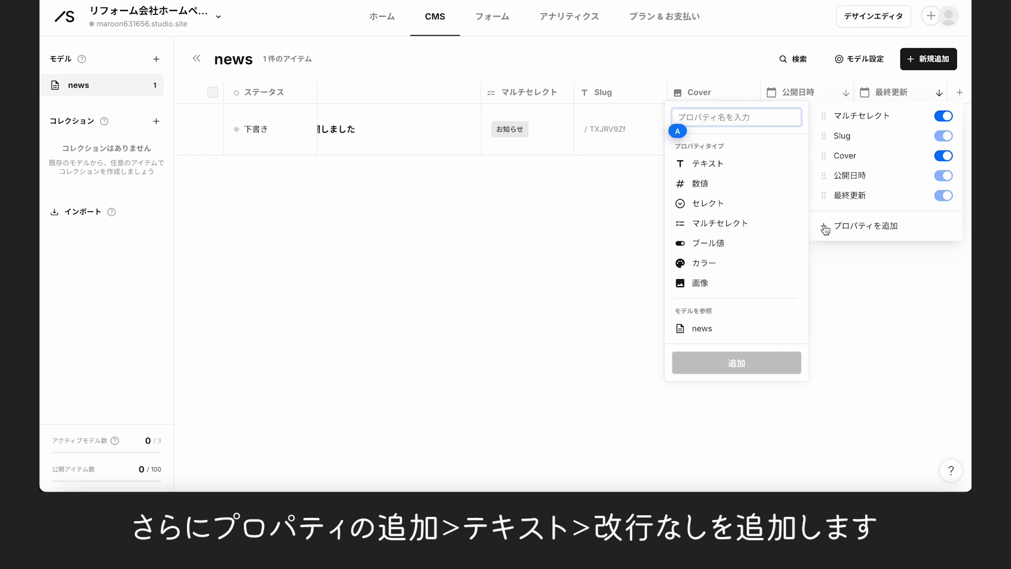
pyautogui.click(729, 167)
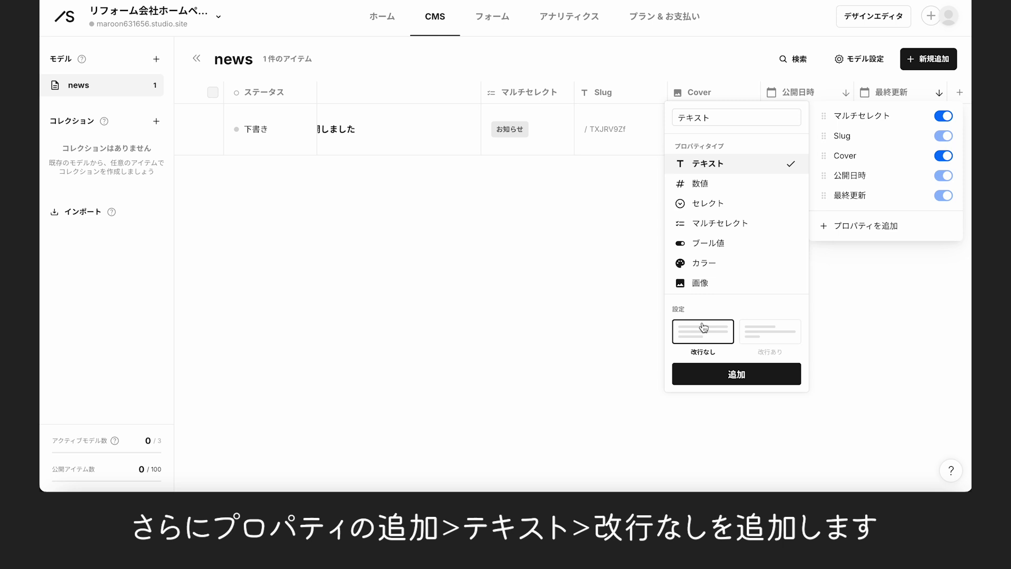
pyautogui.click(718, 374)
# Rename the テキスト property to 日にち and move it directly before マルチセレクト.
pyautogui.click(898, 97)
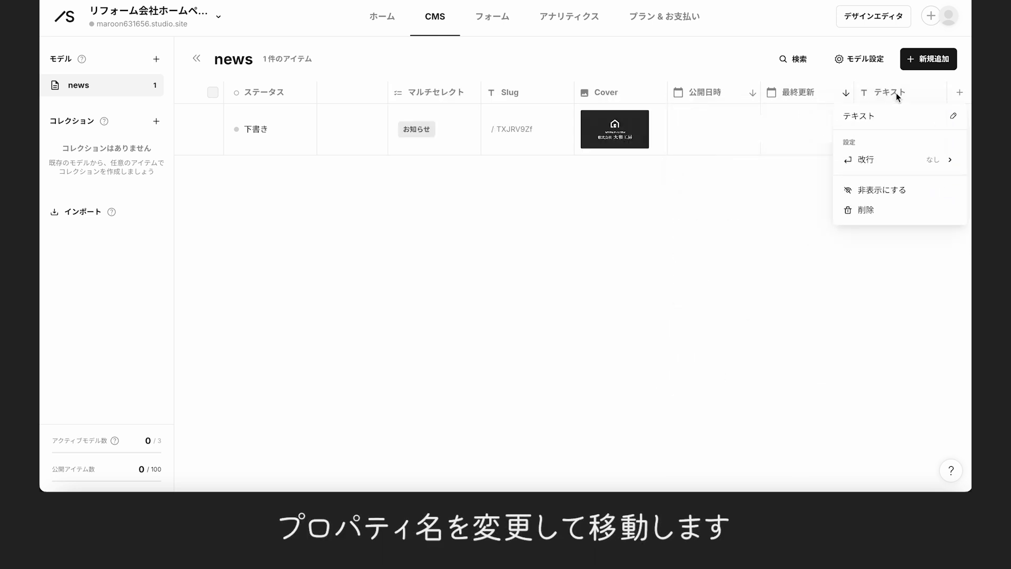
pyautogui.click(954, 116)
pyautogui.write('日にち')
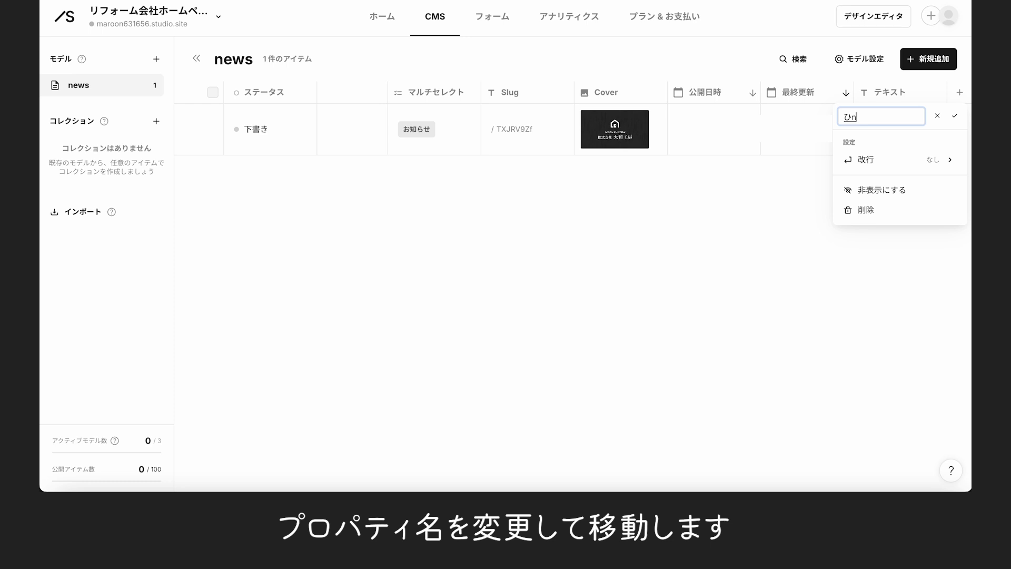
pyautogui.press('Return')
pyautogui.press('Return')
pyautogui.moveTo(909, 94); pyautogui.dragTo(392, 93)
# Enter 2026.2.15 as the item's 日にち value.
pyautogui.click(418, 131)
pyautogui.click(418, 127)
pyautogui.write('2026.2.15')
pyautogui.press('Return')
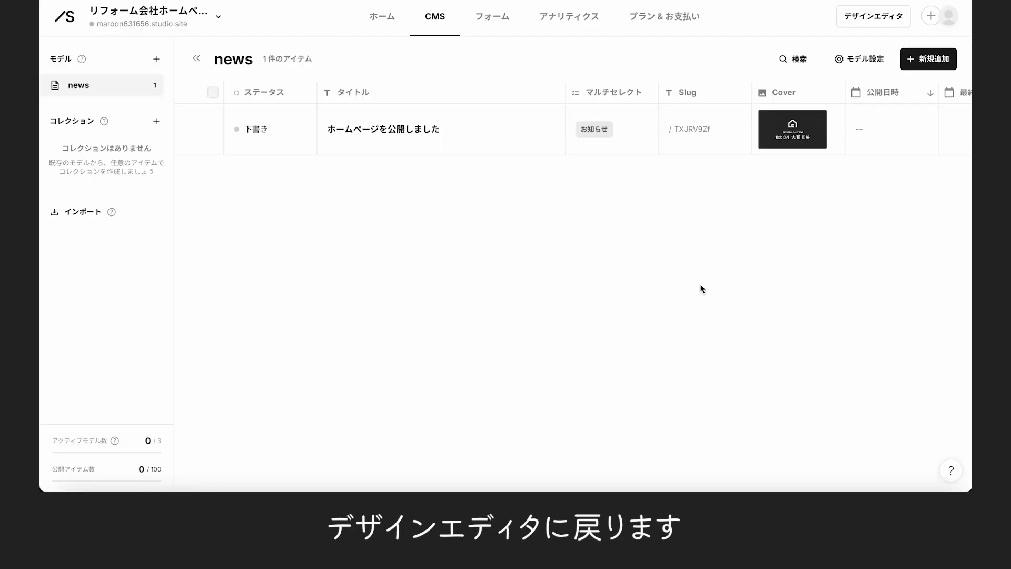
# Switch to the design editor and create a dynamic CMS page (動的ページ) based on the news model.
pyautogui.click(856, 18)
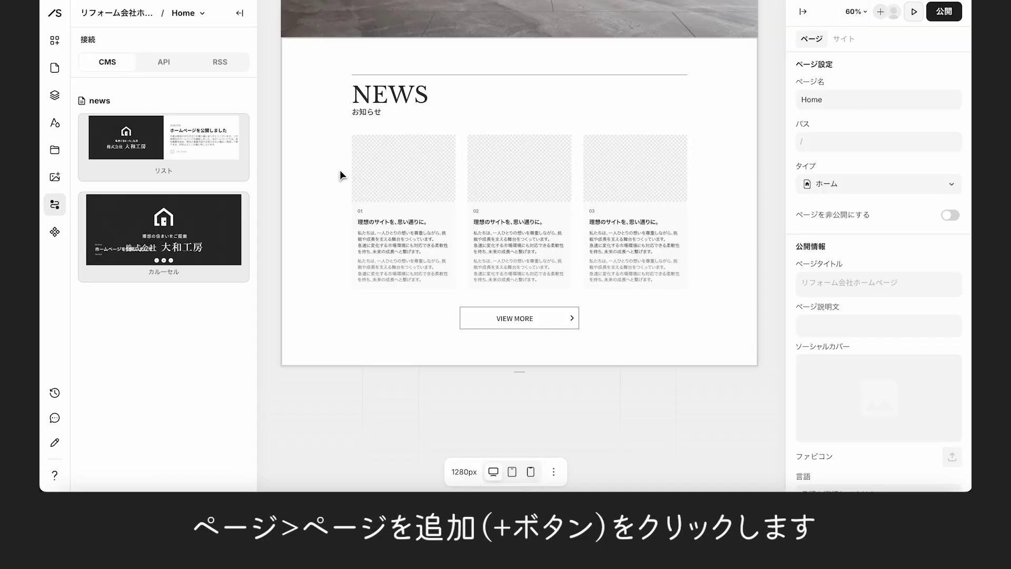
pyautogui.click(53, 69)
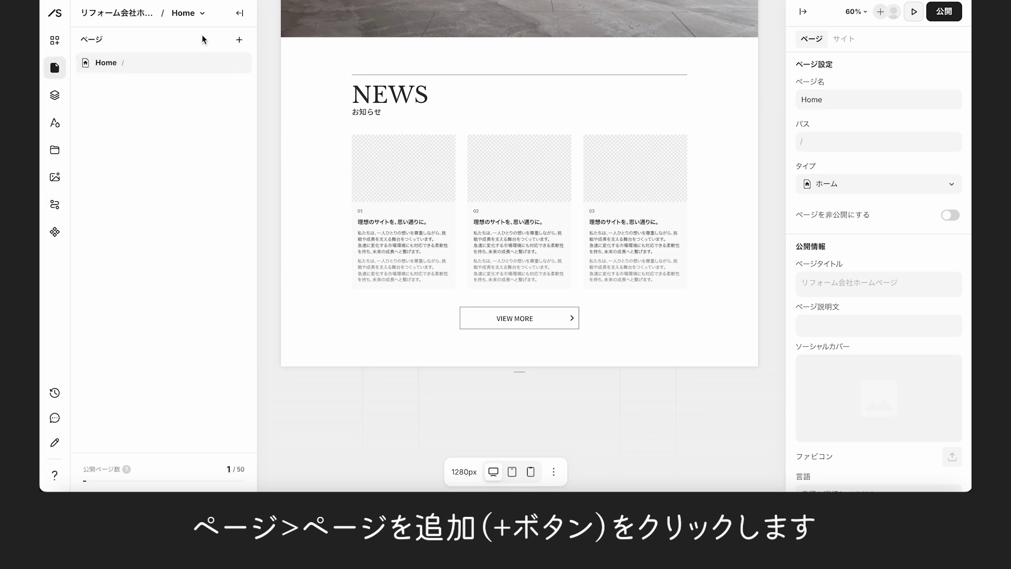
pyautogui.click(239, 41)
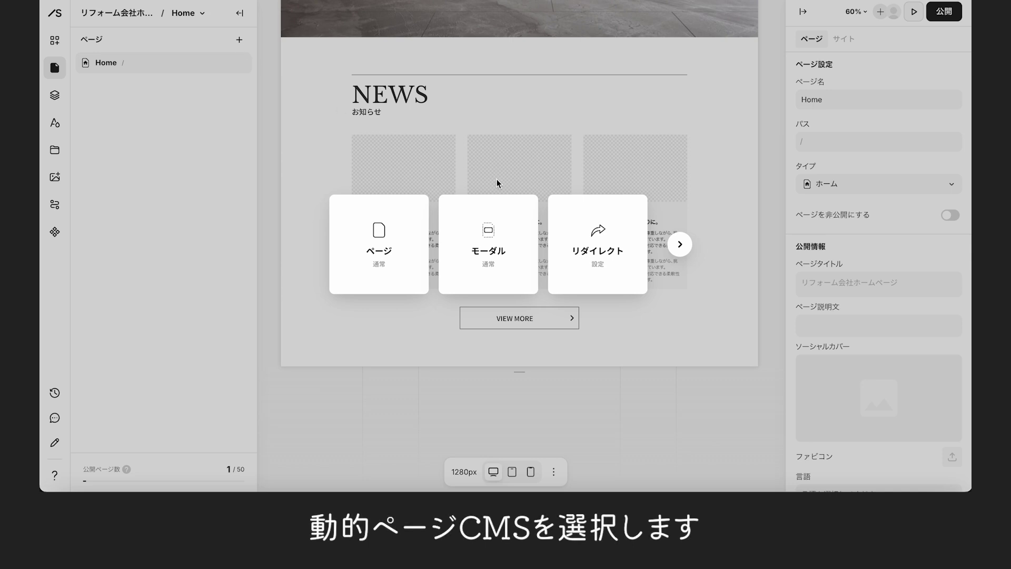
pyautogui.click(680, 244)
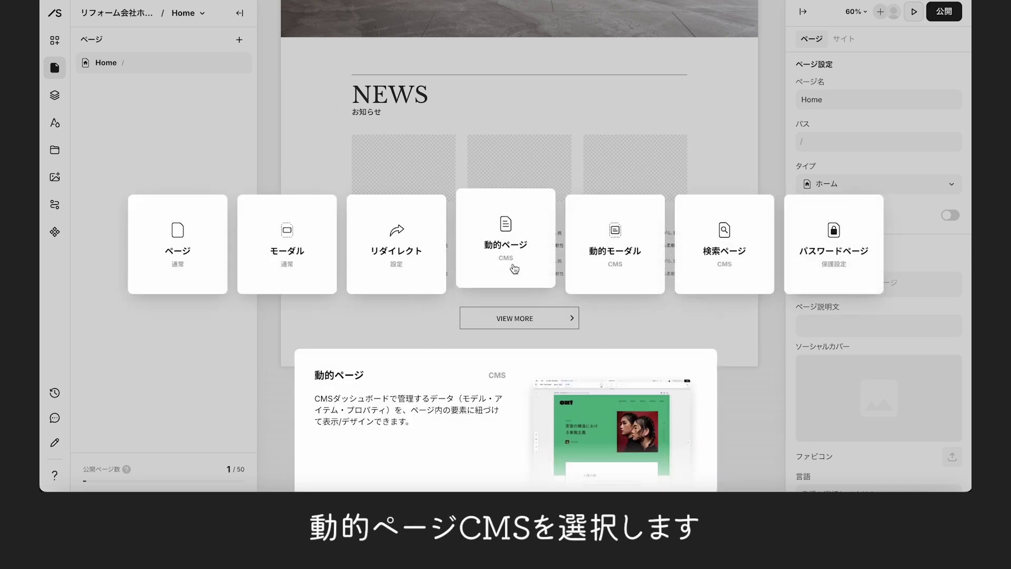
pyautogui.click(515, 269)
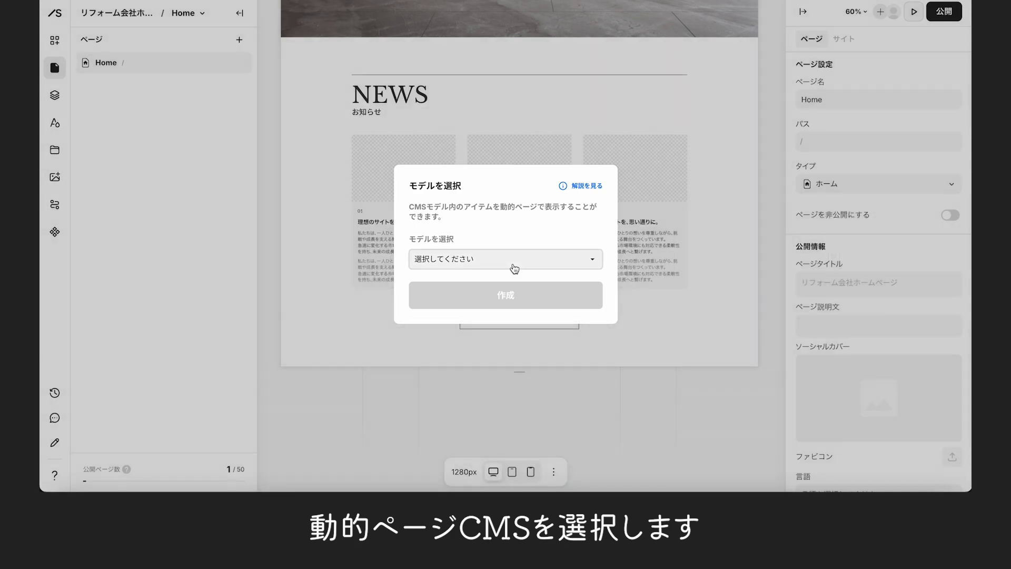
pyautogui.click(596, 257)
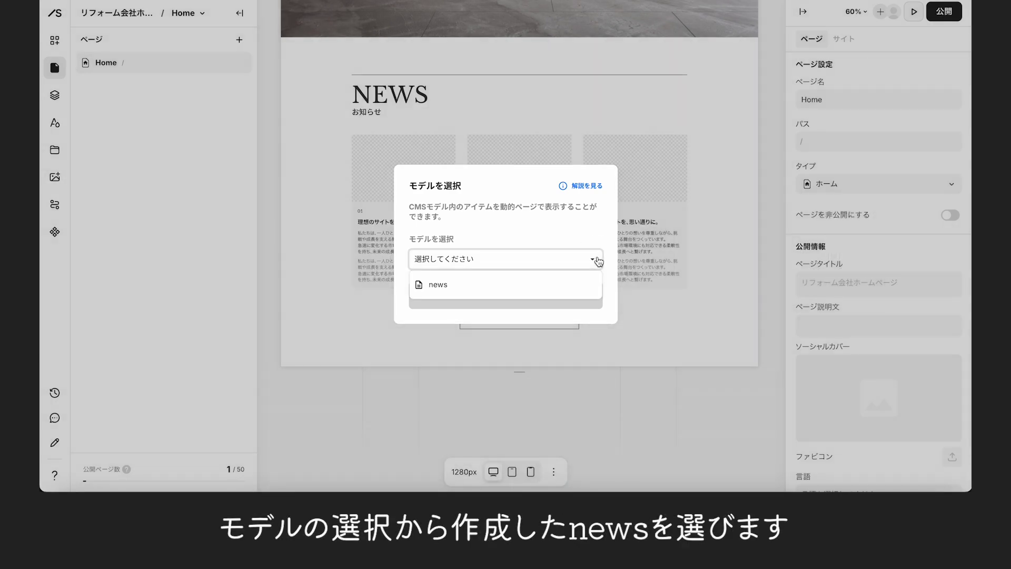
pyautogui.click(489, 292)
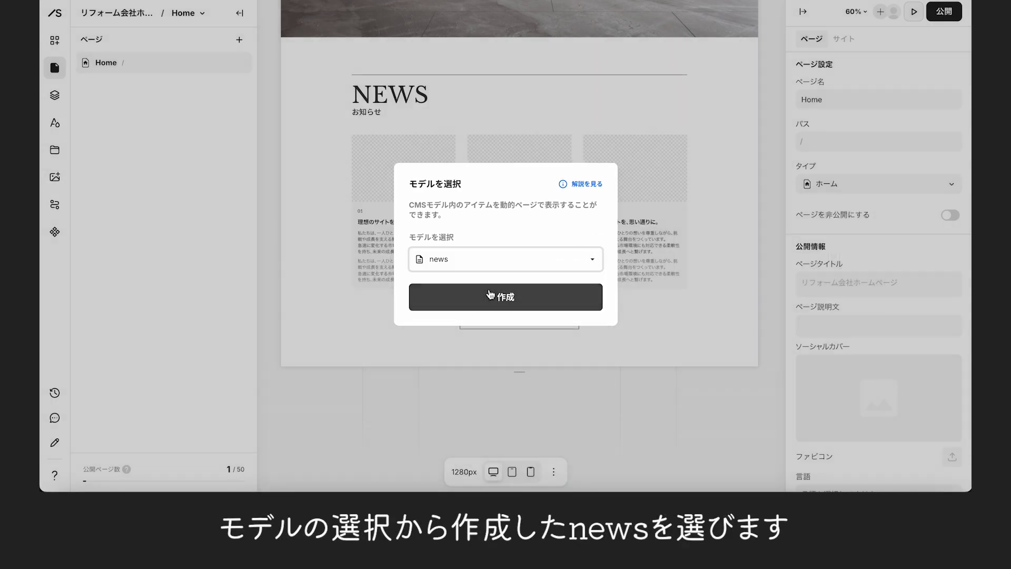
pyautogui.click(520, 296)
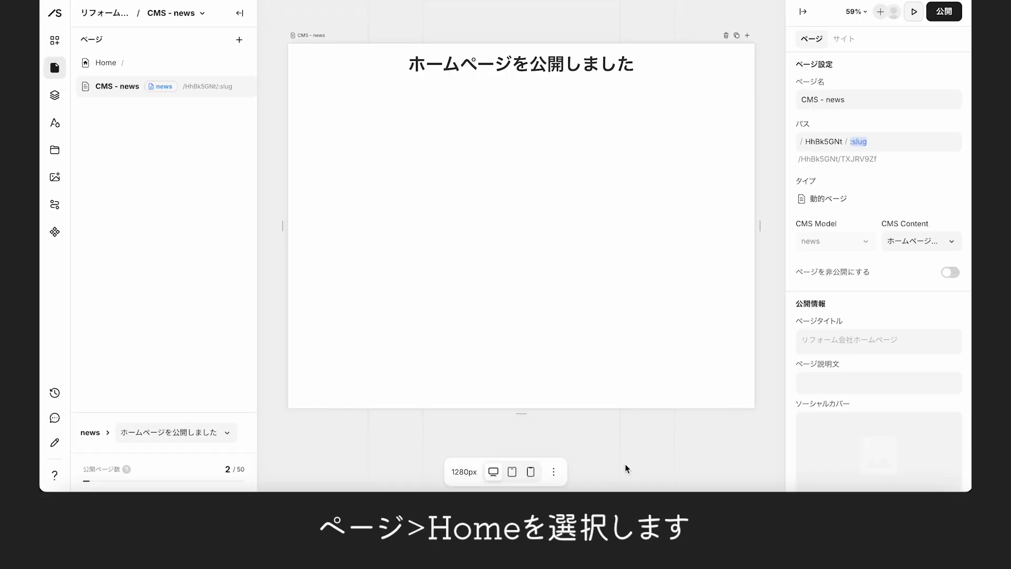
# Open the Home page and bind the List layer in its NEWS section to the news CMS model.
pyautogui.click(107, 63)
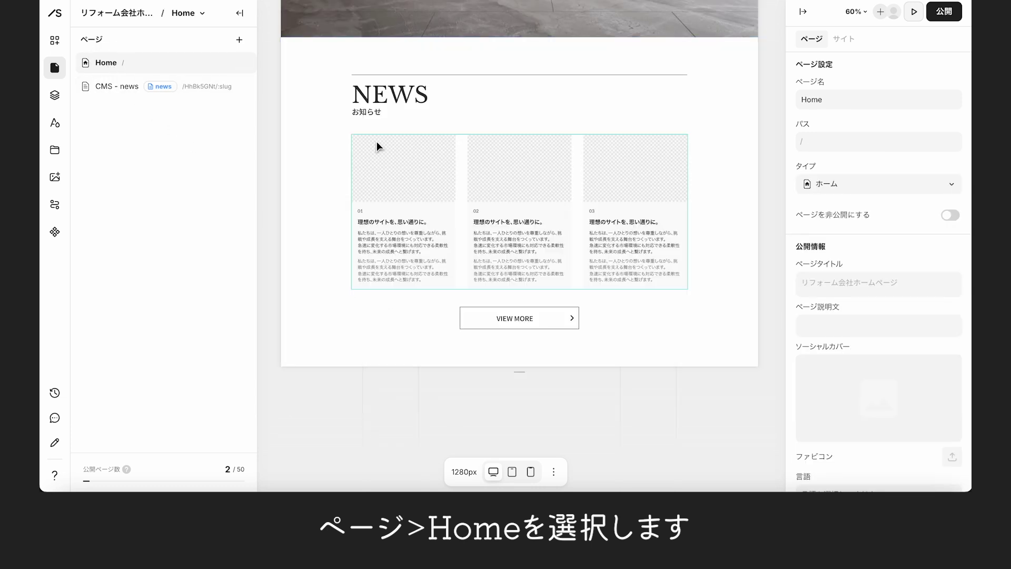
pyautogui.click(381, 150)
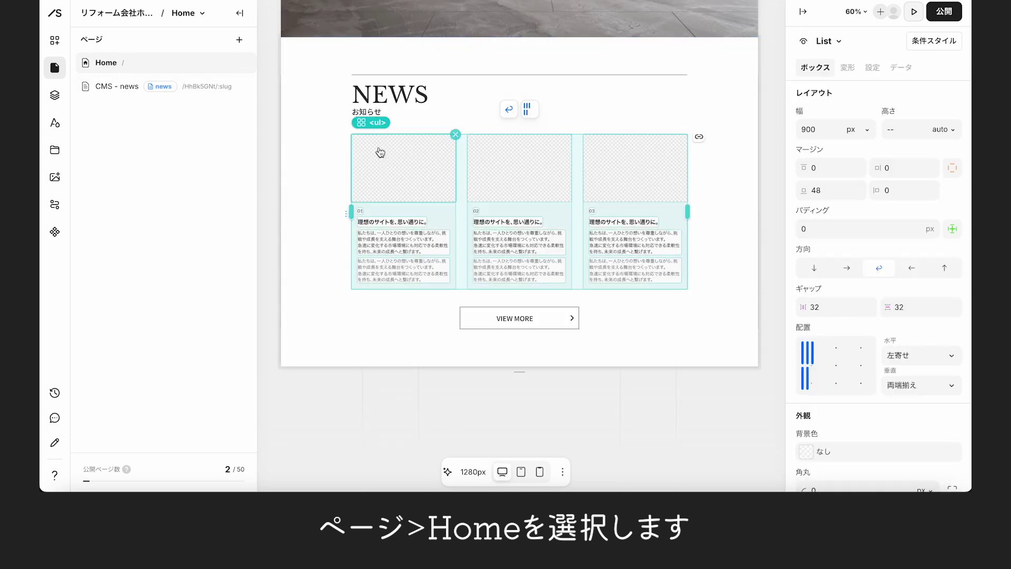
pyautogui.click(57, 99)
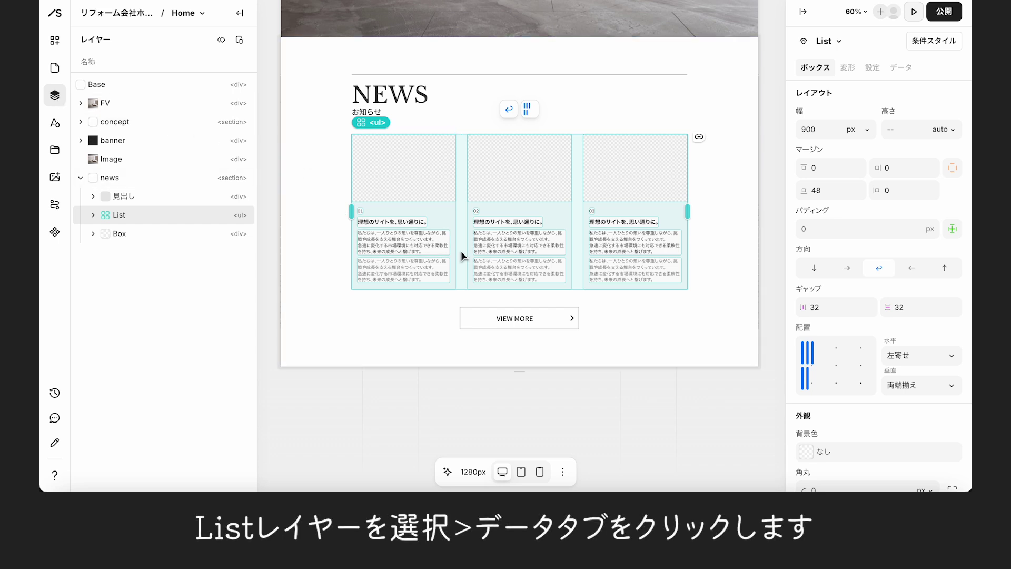
pyautogui.click(900, 69)
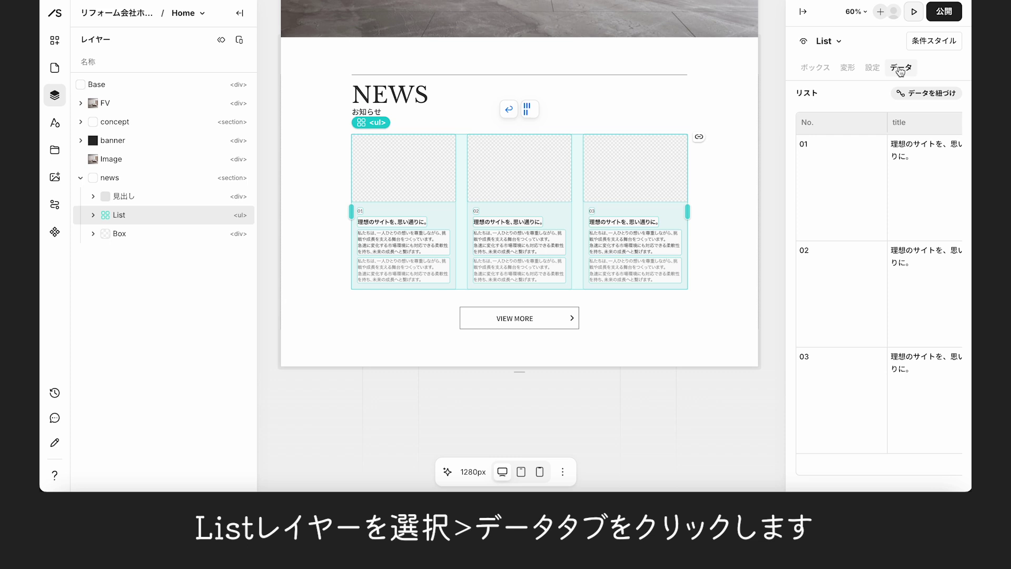
pyautogui.click(921, 96)
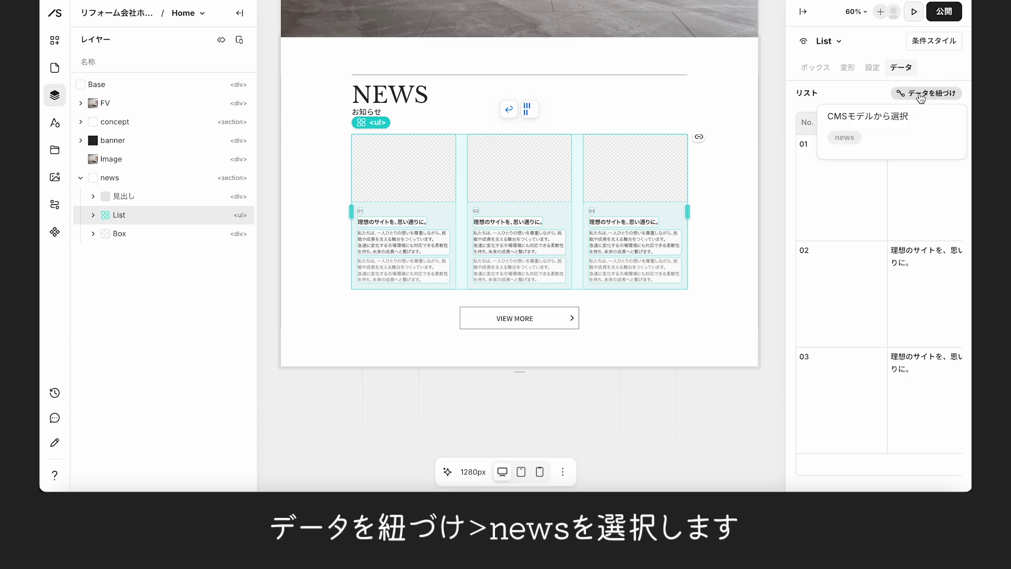
pyautogui.click(853, 139)
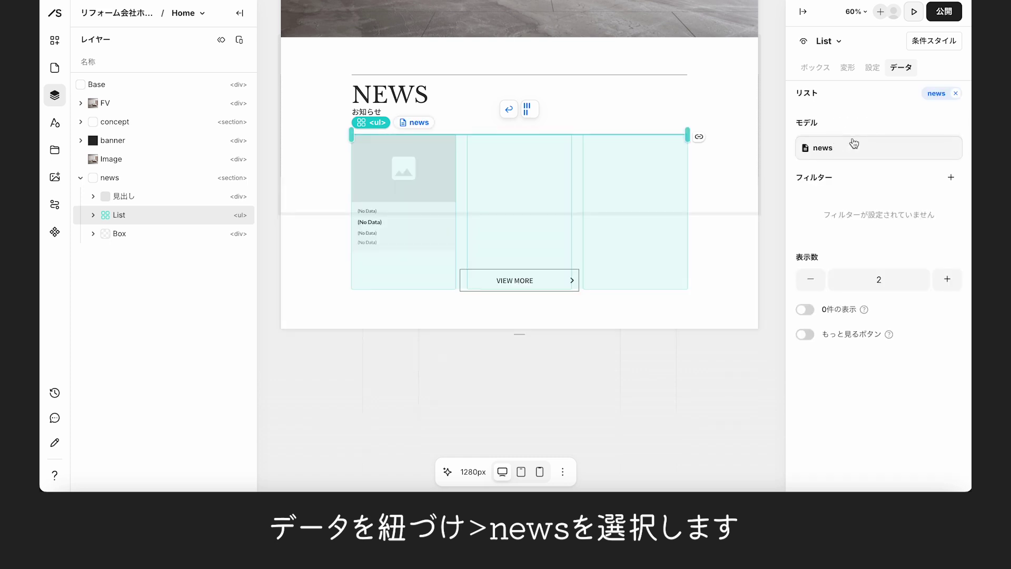
# Set the URL of the Image layer nested in the news List to the Cover CMS property.
pyautogui.click(93, 215)
pyautogui.click(106, 234)
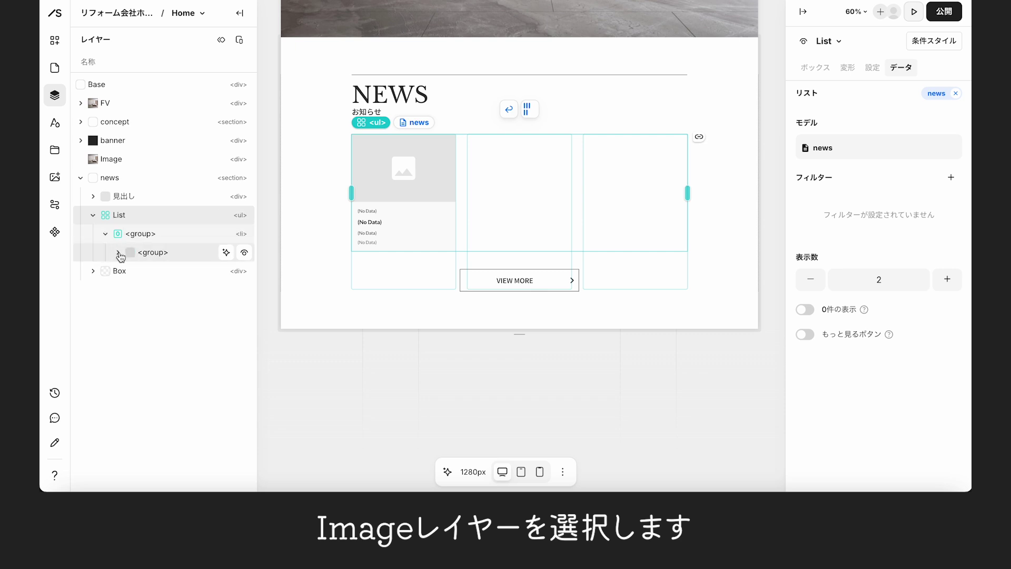
pyautogui.click(118, 252)
pyautogui.click(130, 271)
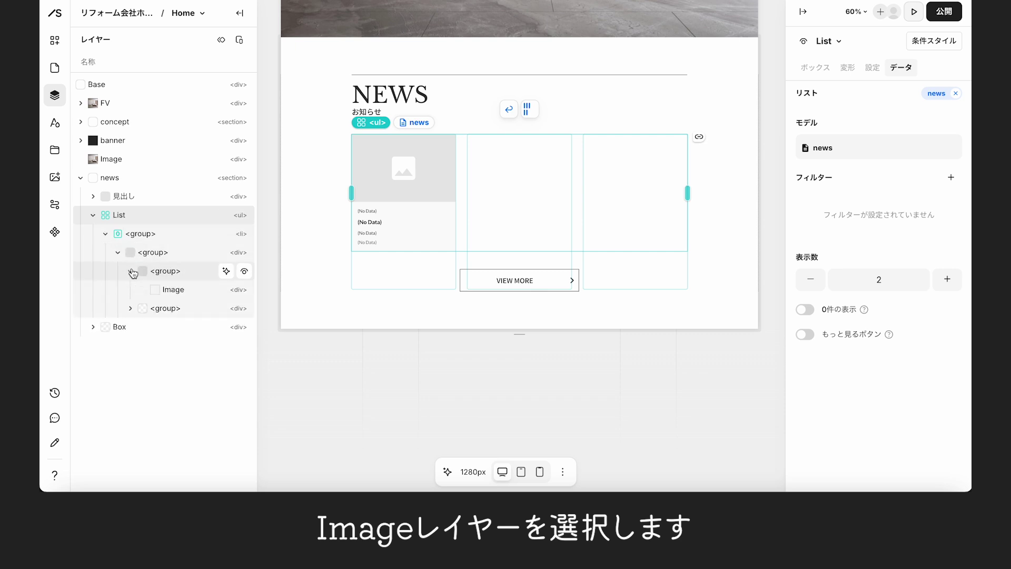
pyautogui.click(175, 291)
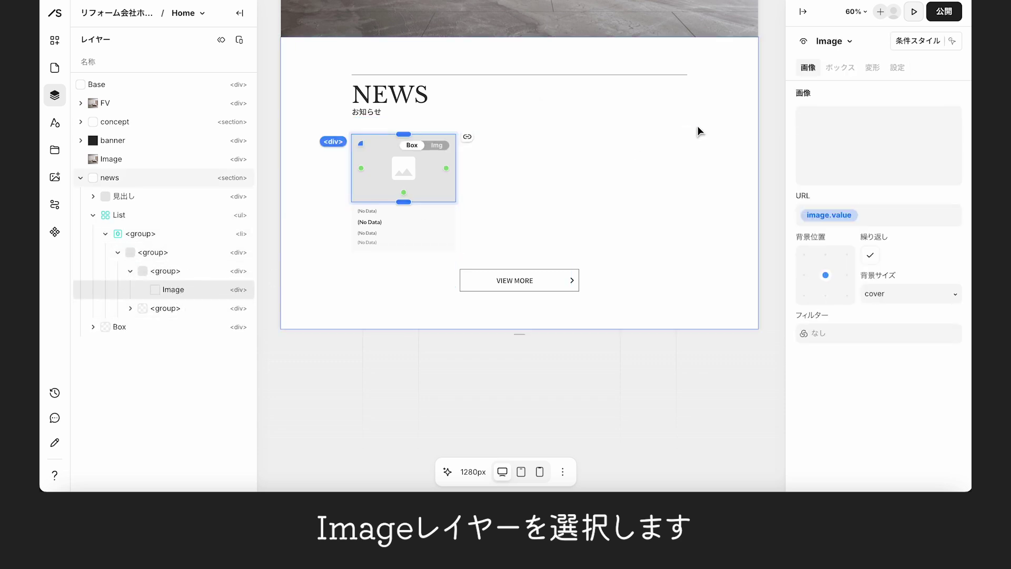
pyautogui.click(869, 215)
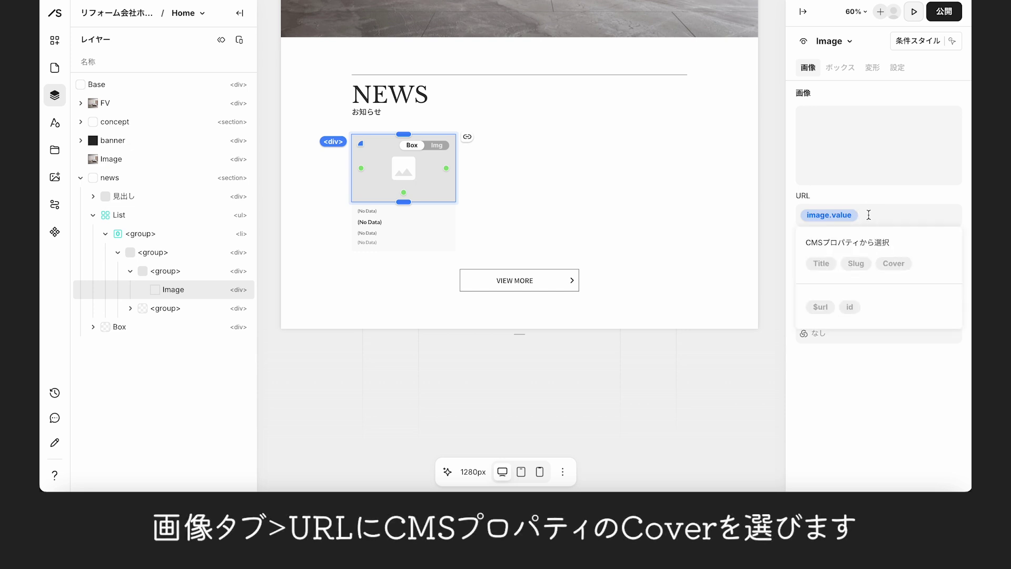
pyautogui.click(896, 264)
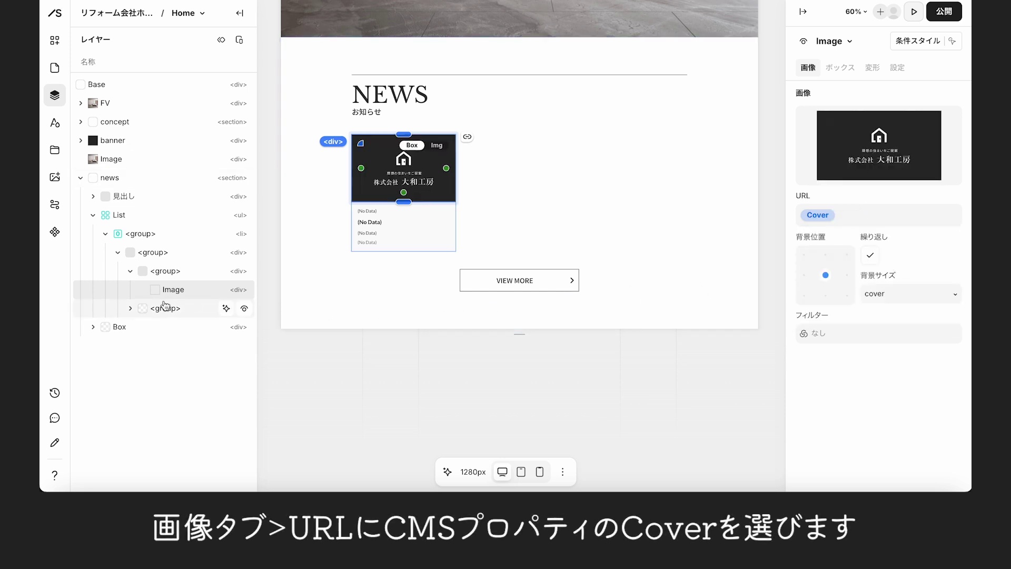
# Bind the topmost Text layer below the card's image to the マルチセレクト CMS property.
pyautogui.click(130, 308)
pyautogui.click(179, 329)
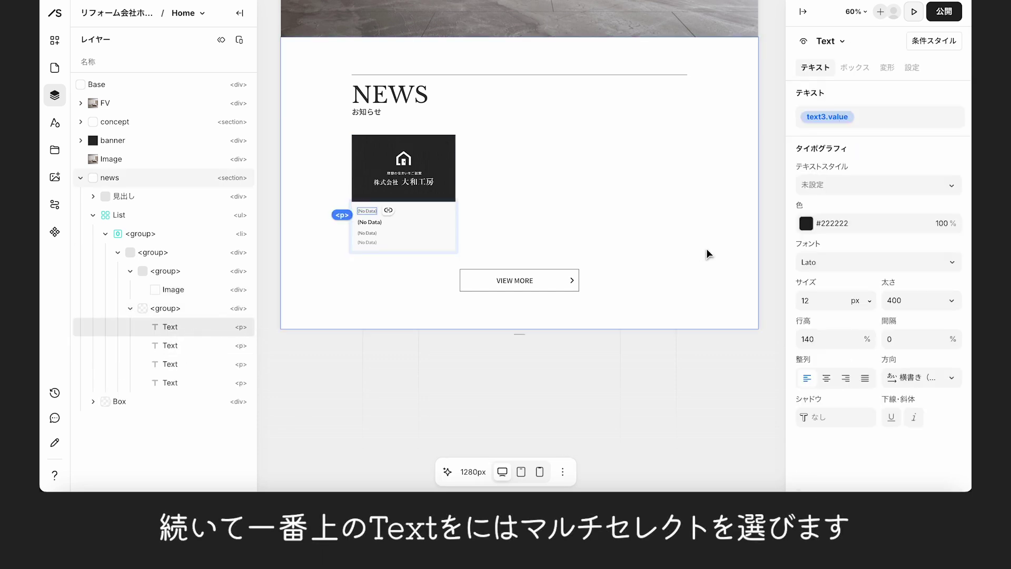
pyautogui.click(878, 118)
pyautogui.click(848, 203)
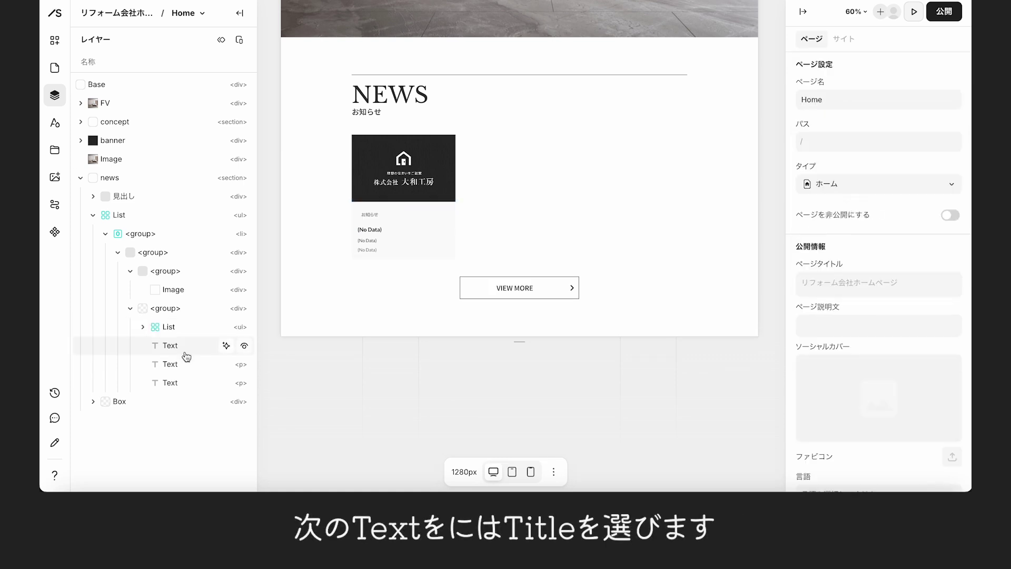
# Bind the news card's bold heading Text to Title and the Text directly below it to Content.
pyautogui.click(170, 346)
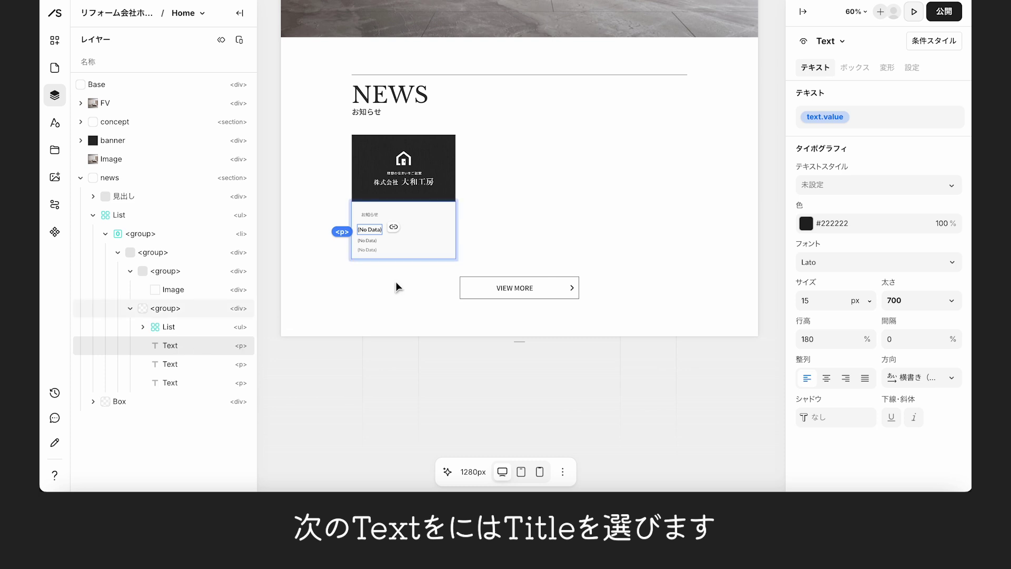
pyautogui.click(884, 117)
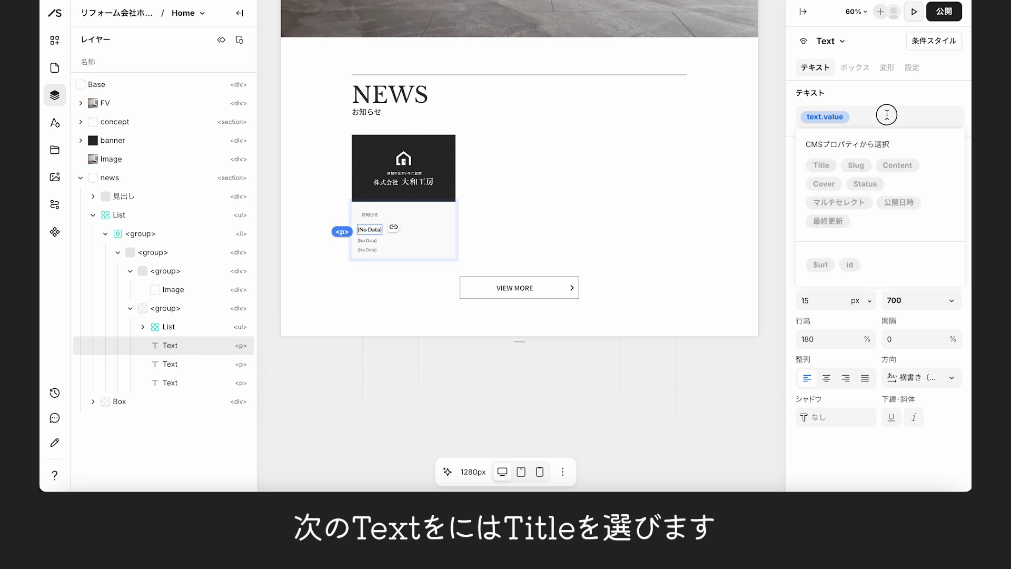
pyautogui.click(822, 166)
pyautogui.click(174, 364)
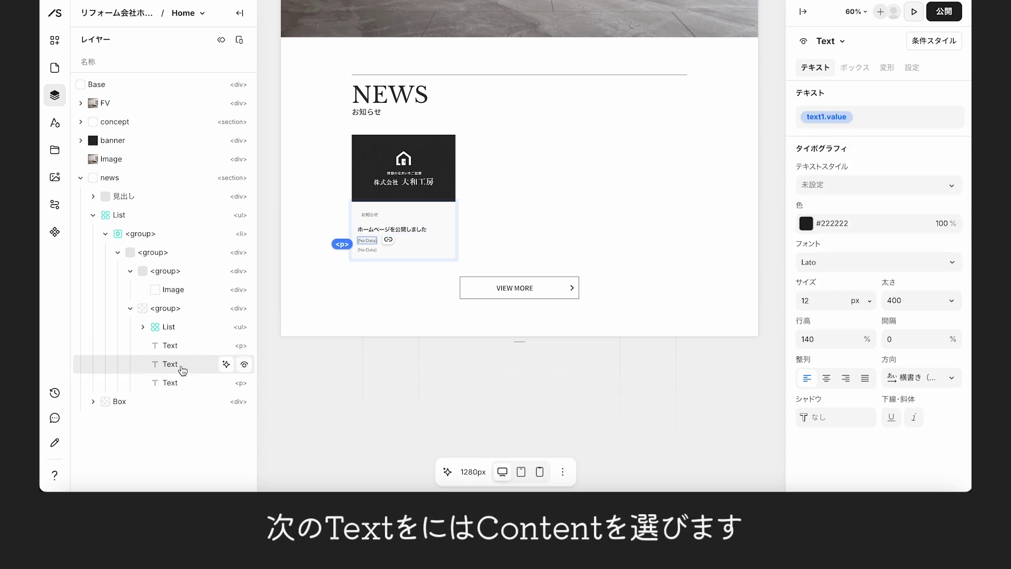
pyautogui.click(881, 120)
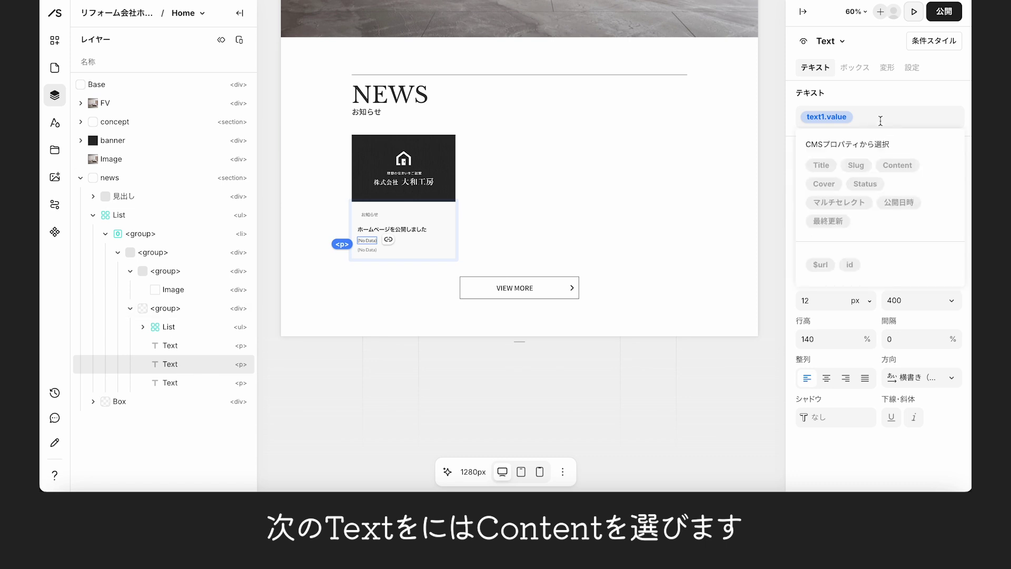
pyautogui.click(899, 166)
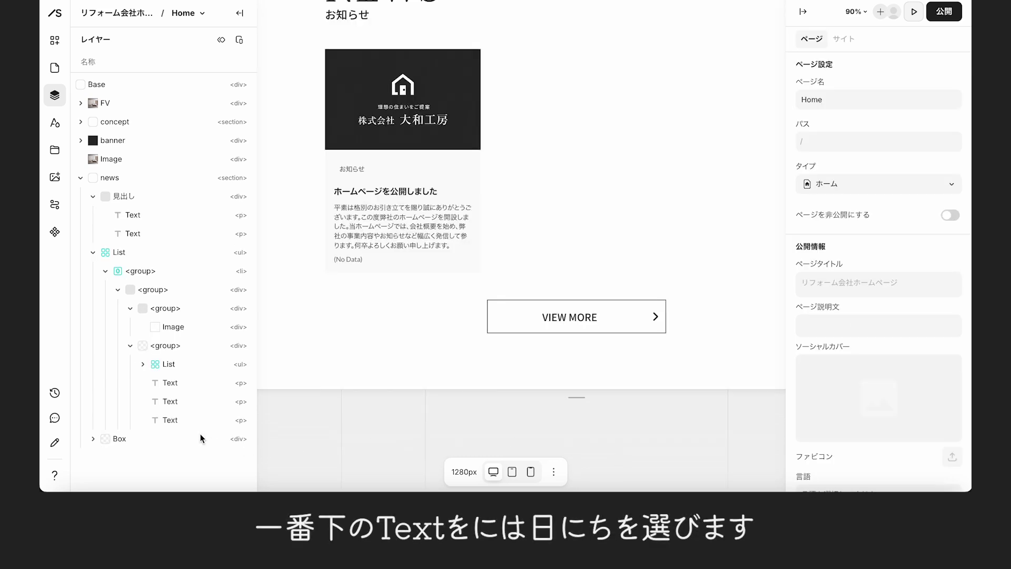
# Bind the bottommost Text layer of the news card to the 日にち CMS property.
pyautogui.click(168, 420)
pyautogui.click(169, 420)
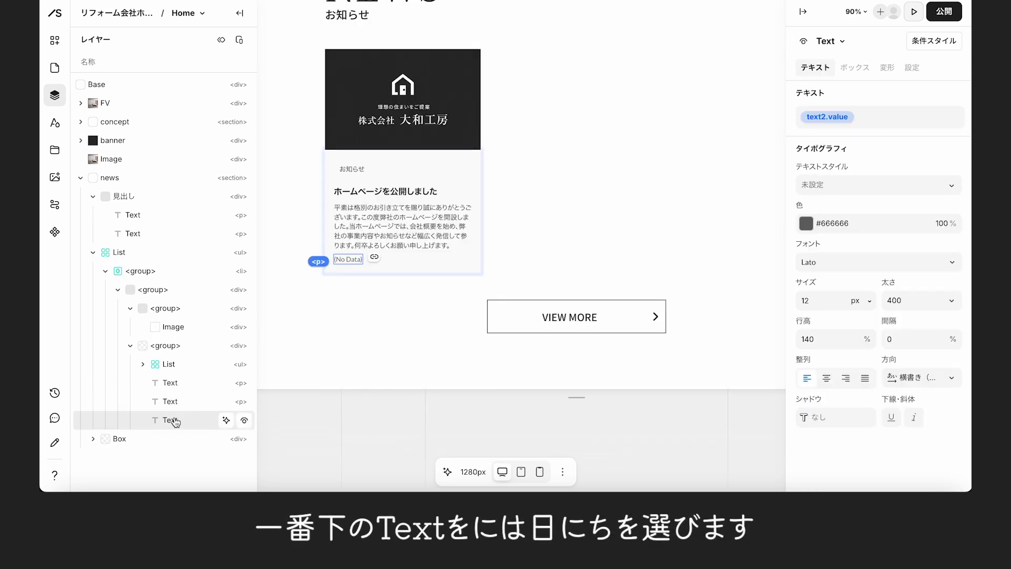
pyautogui.click(893, 121)
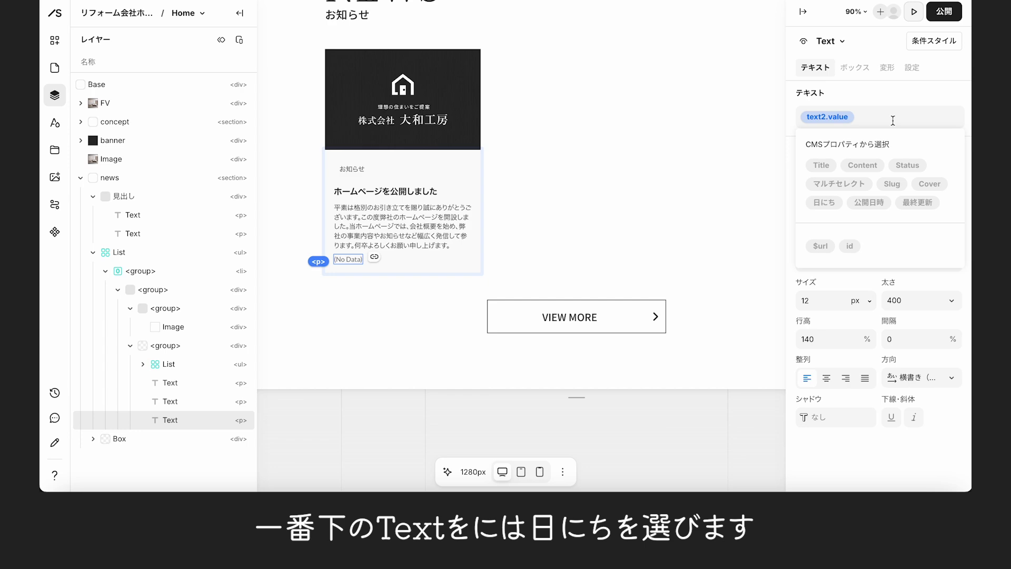
pyautogui.click(825, 203)
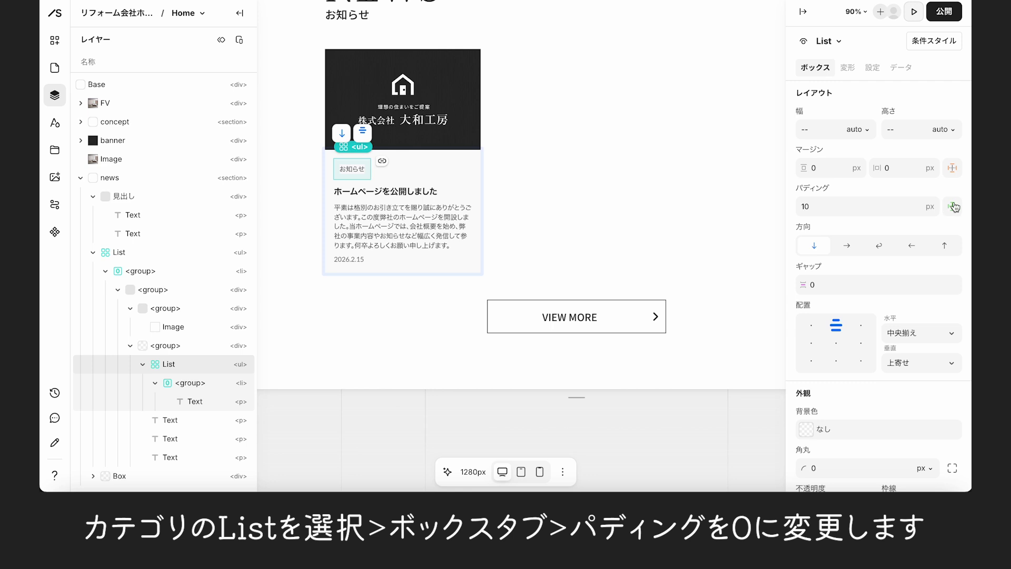
# Set the padding of the category List inside the news card to 0 px.
pyautogui.click(875, 211)
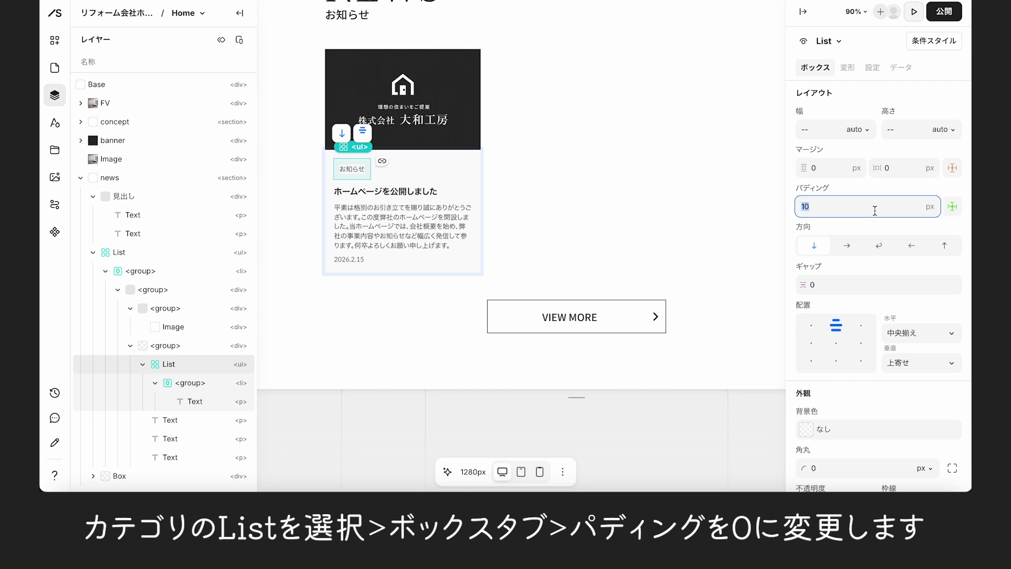
pyautogui.press('Return')
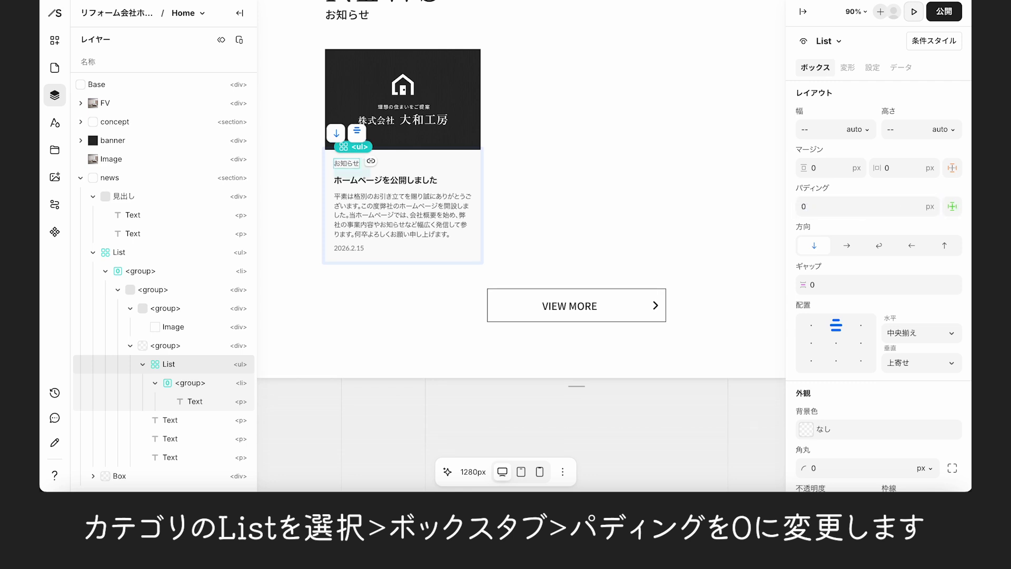
# Add a 1 px border on all four sides of the Text nested in the category List.
pyautogui.click(190, 383)
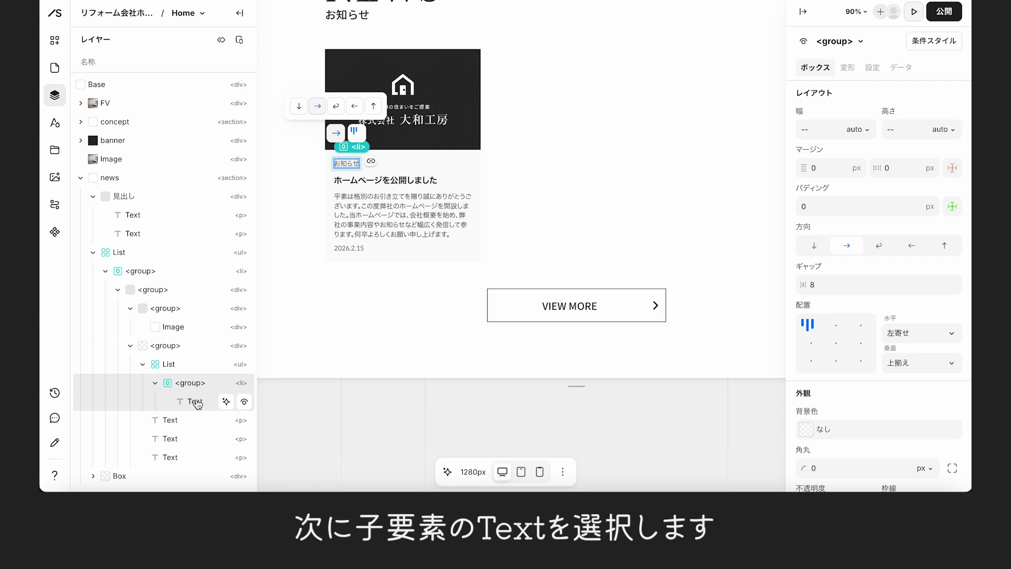
pyautogui.click(195, 401)
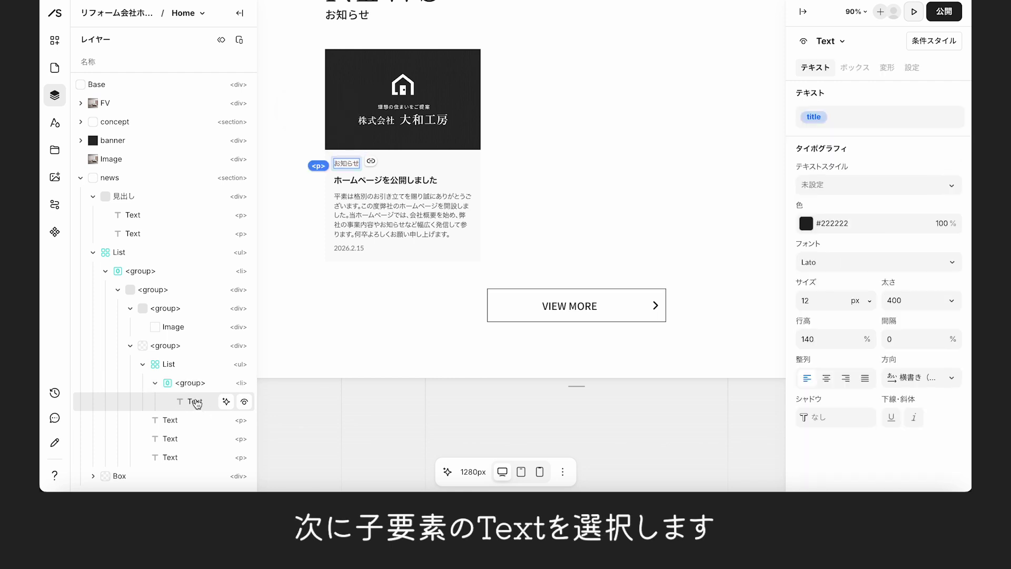
pyautogui.click(854, 68)
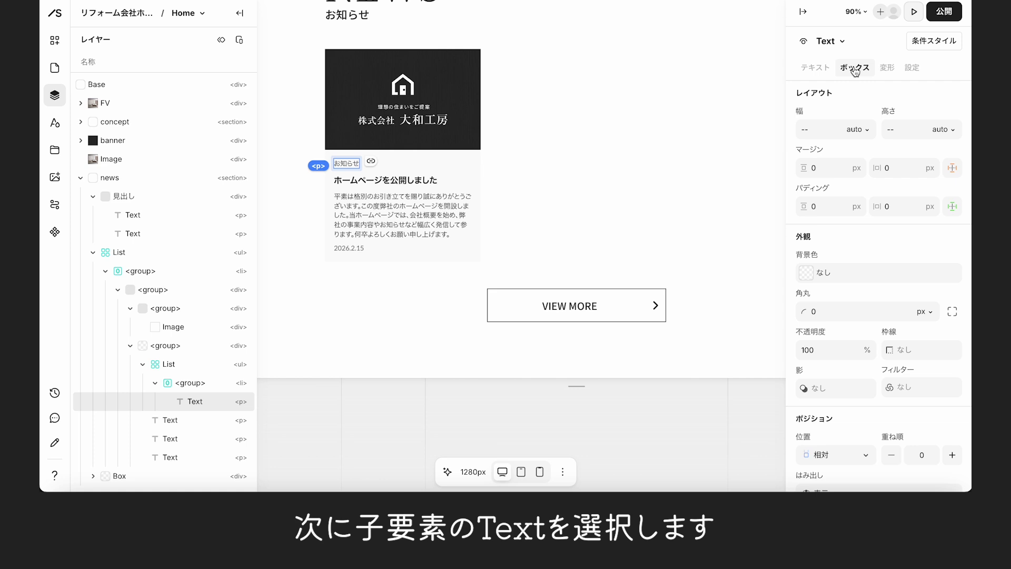
pyautogui.click(900, 350)
pyautogui.click(805, 280)
pyautogui.write('1')
# Set the category text's border colour to #222222 at 100% opacity.
pyautogui.click(739, 389)
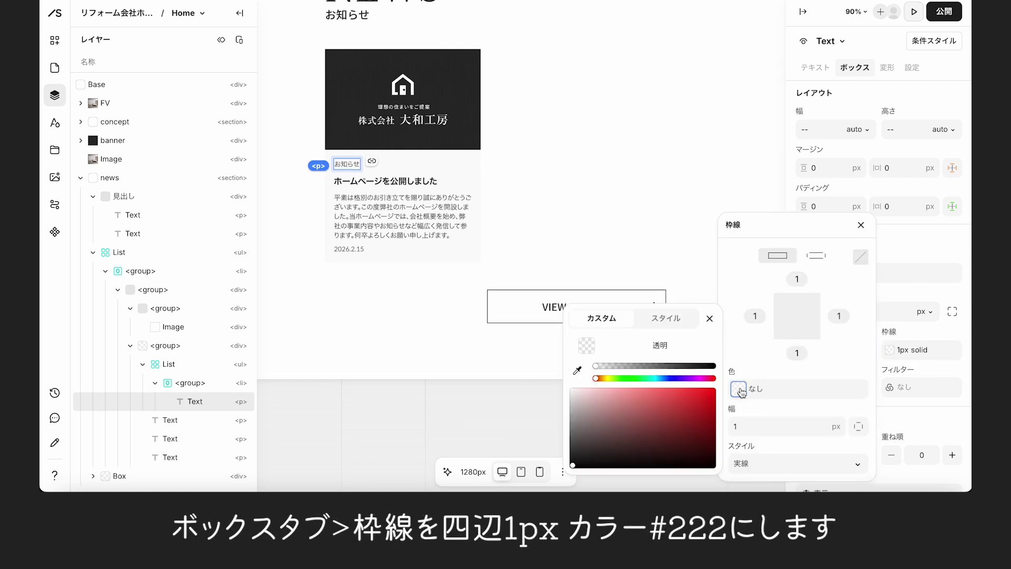
pyautogui.moveTo(595, 365); pyautogui.dragTo(714, 364)
pyautogui.click(709, 346)
pyautogui.click(632, 341)
pyautogui.write('222')
pyautogui.press('Return')
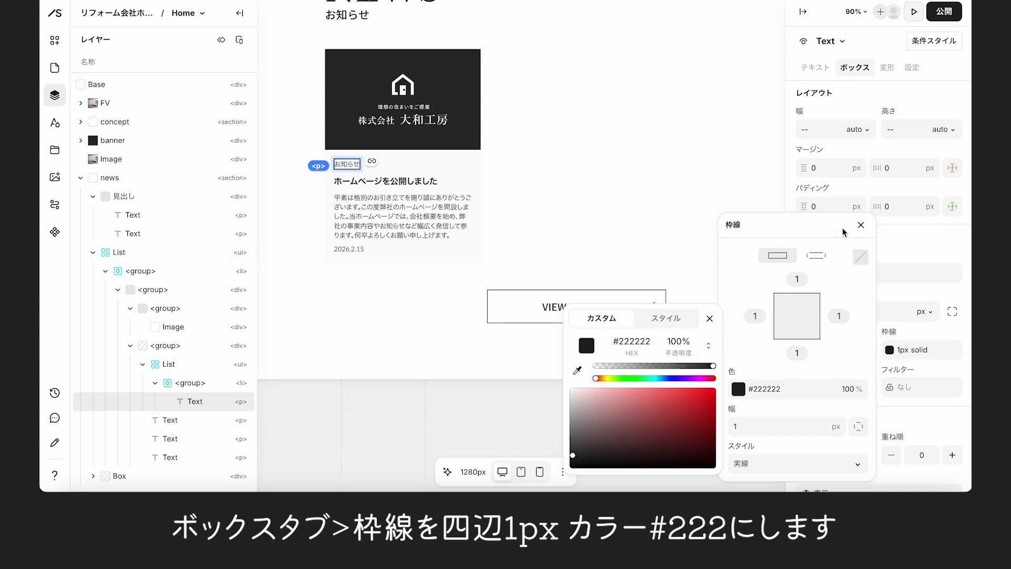
pyautogui.click(861, 224)
# Set the category text's padding to 4 px vertically and 12 px horizontally.
pyautogui.click(850, 206)
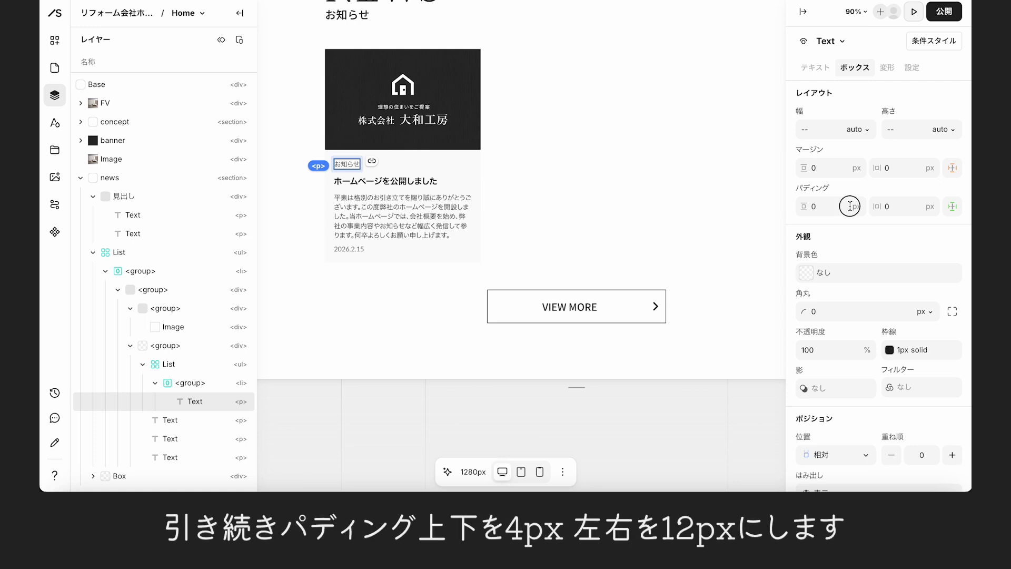
pyautogui.write('4')
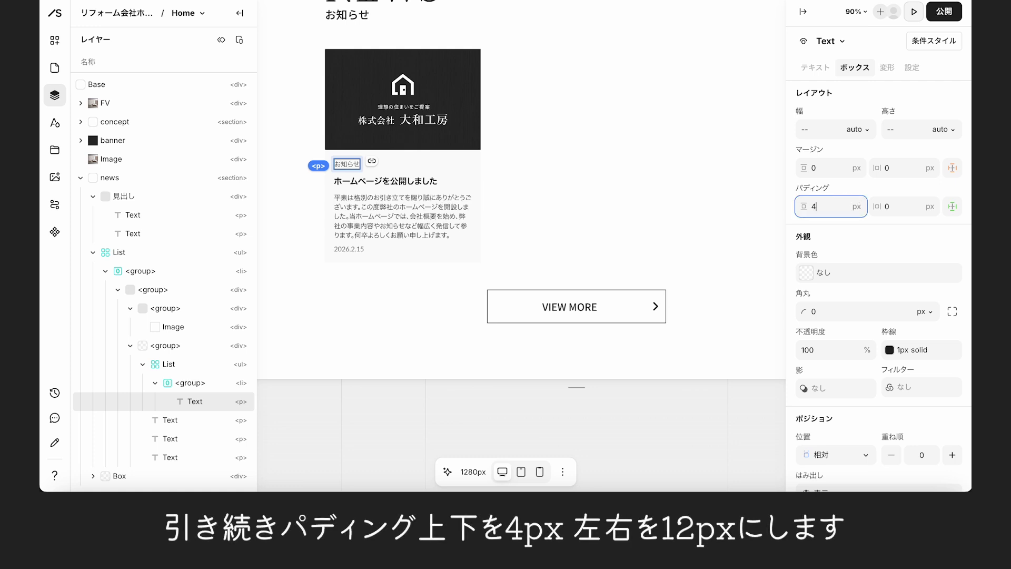
pyautogui.click(904, 201)
pyautogui.write('12')
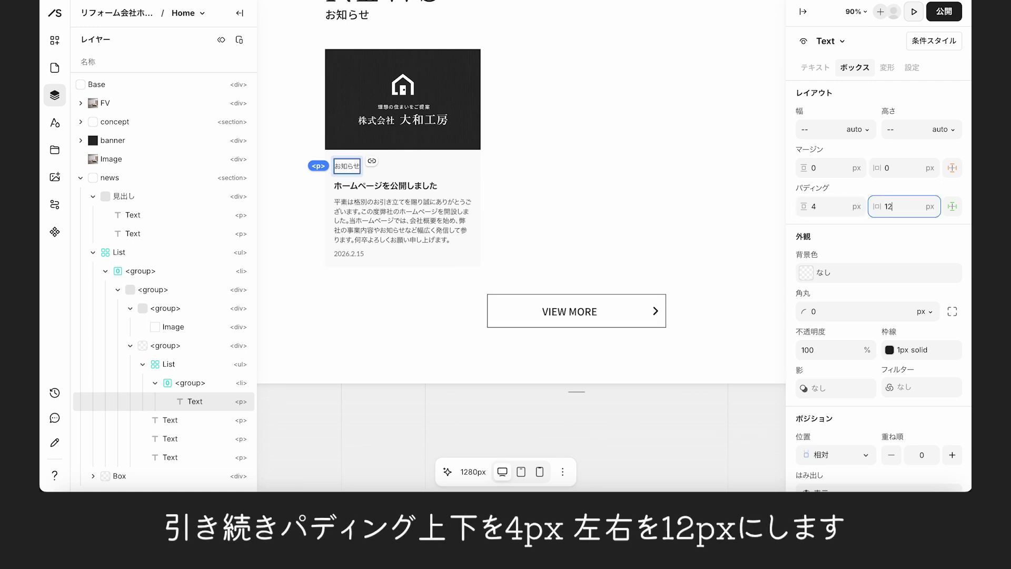
pyautogui.press('Return')
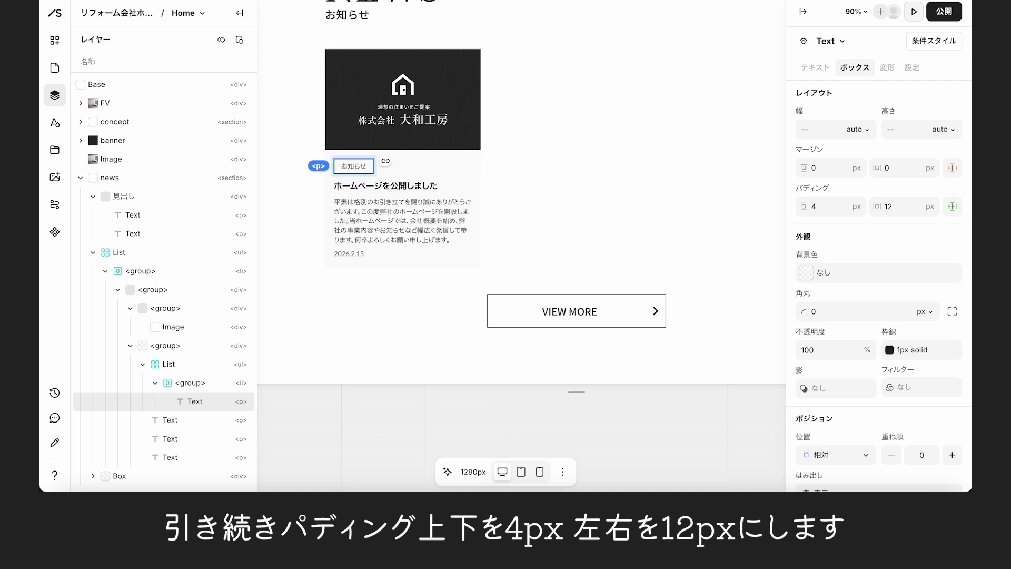
# Set the line height of the news card's Content text to 160%.
pyautogui.click(176, 437)
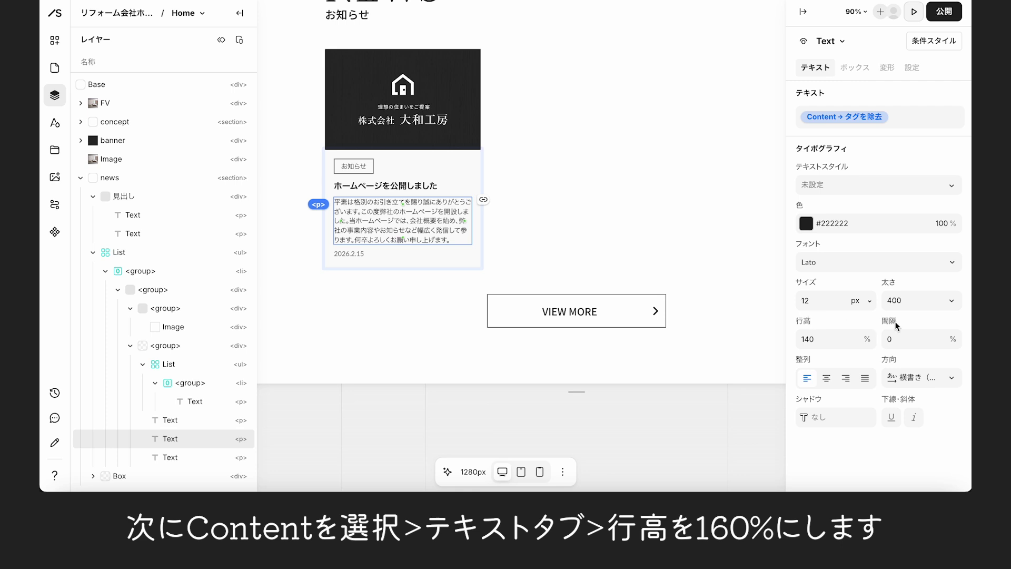
pyautogui.click(835, 339)
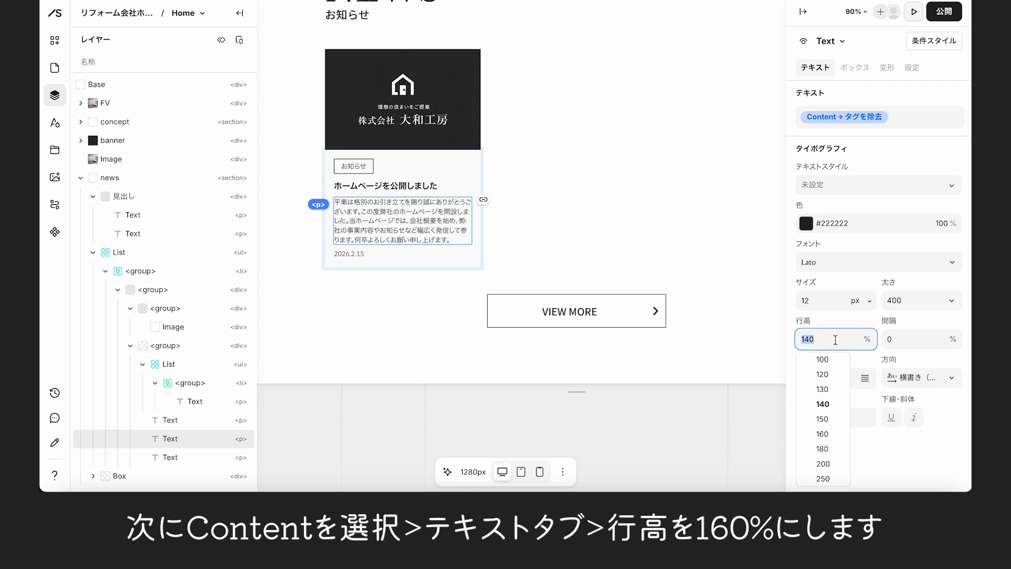
pyautogui.write('160')
pyautogui.click(828, 436)
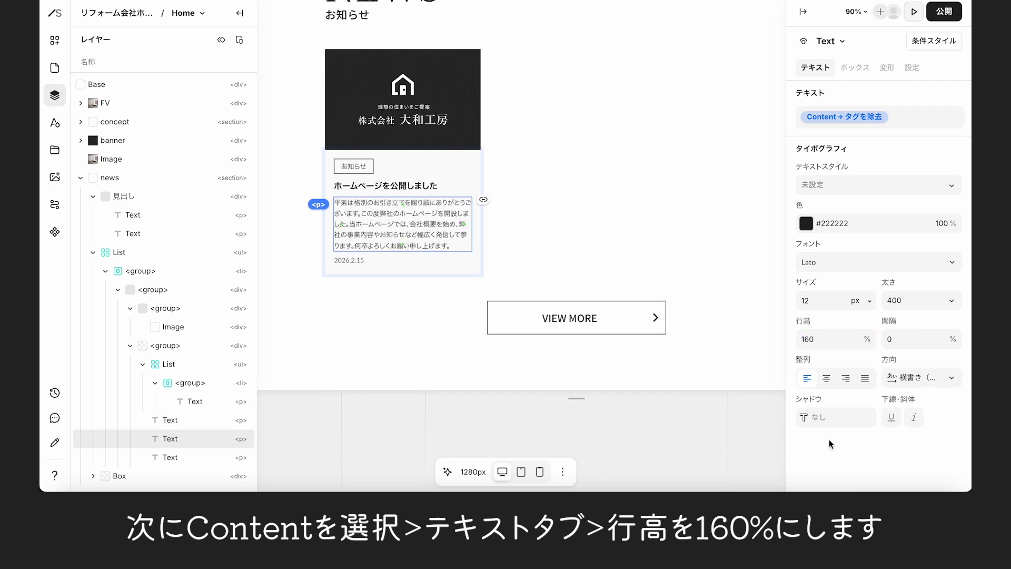
# Justify the news card's Content text and set the colour of its date text to #222222.
pyautogui.scroll(2, 719, 390)
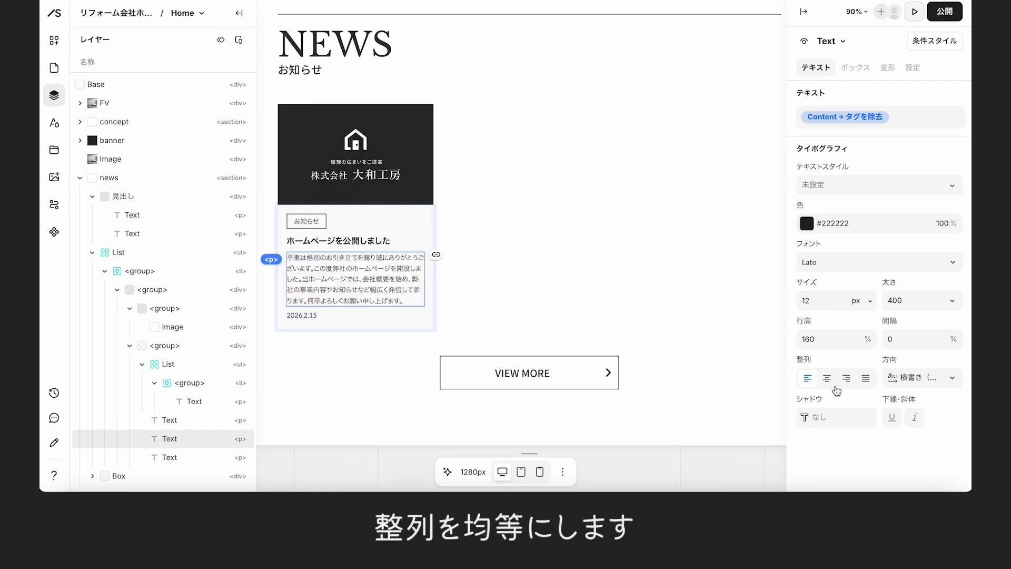
pyautogui.click(866, 380)
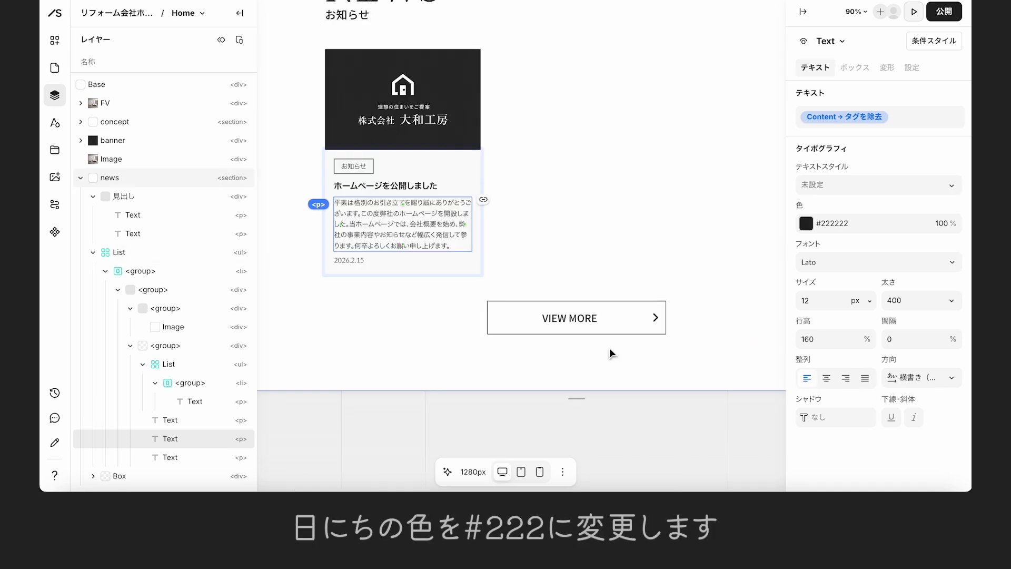
pyautogui.click(350, 260)
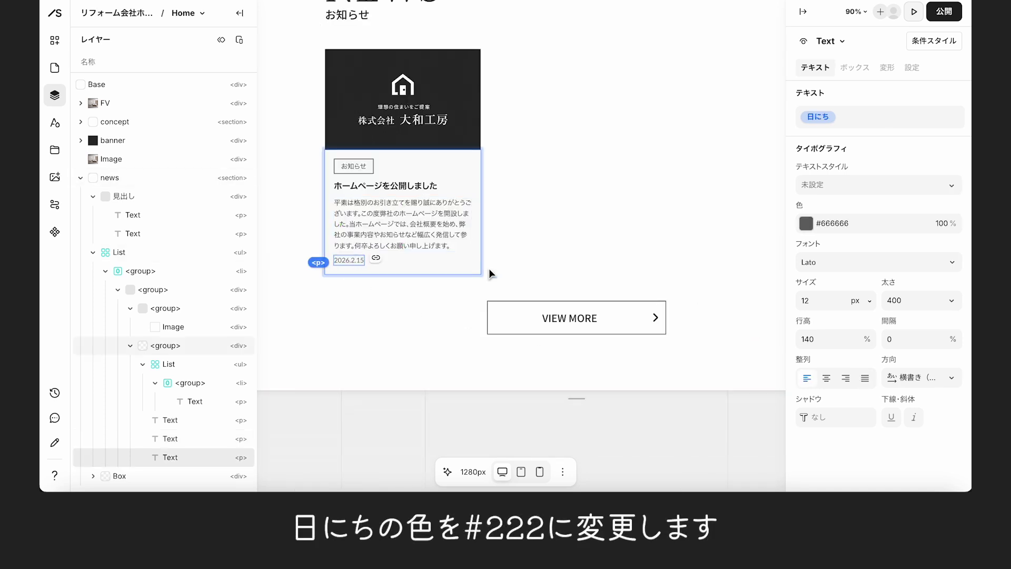
pyautogui.click(806, 226)
pyautogui.click(699, 187)
pyautogui.write('222')
pyautogui.press('Return')
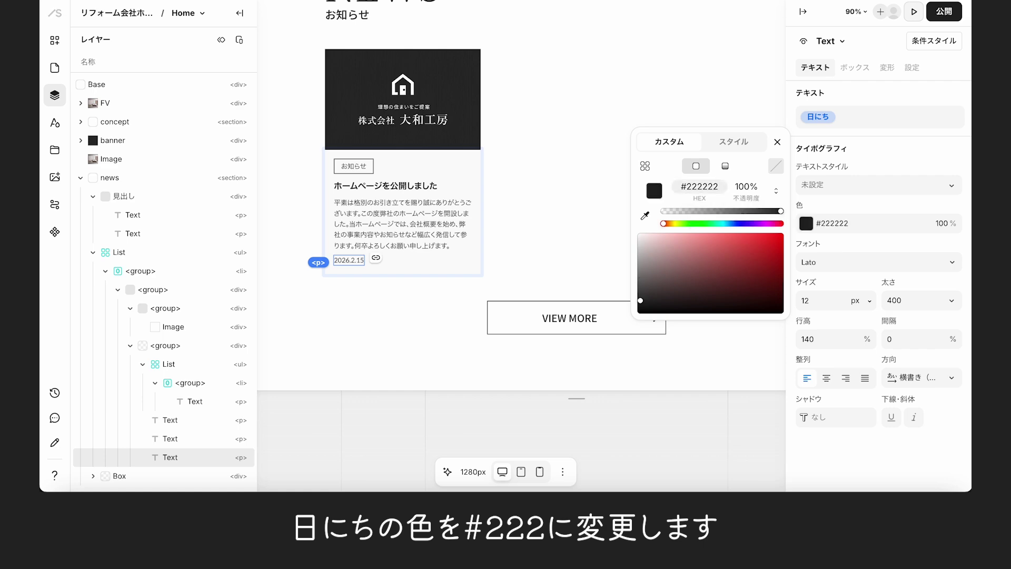
pyautogui.click(778, 141)
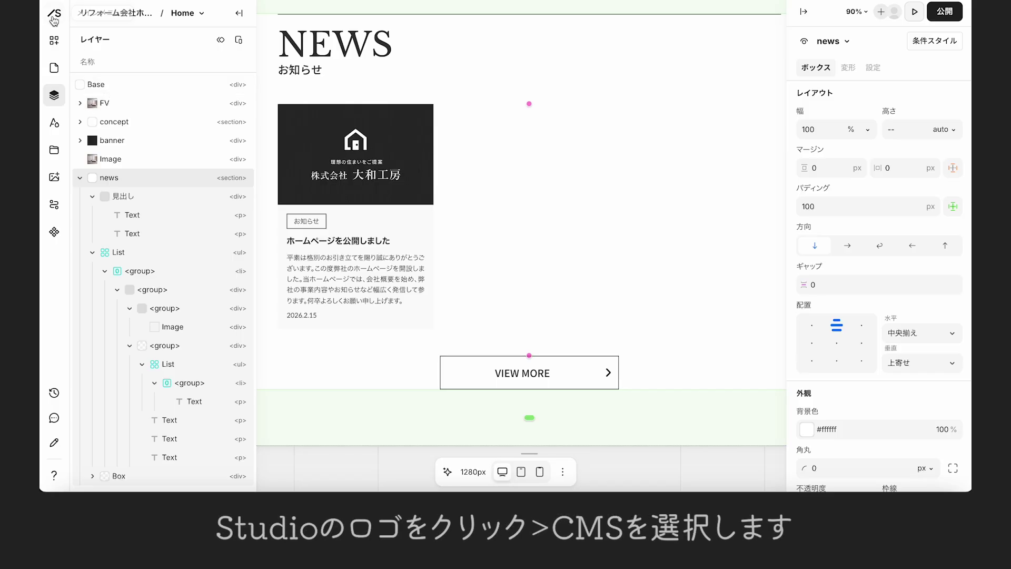
# Add a CMS news item titled 施工実績を公開しました with body paragraphs C様邸 マンションリノベーションを施工させていただきました and 窓からたっぷりの光が入り込む、開放的で明るいLDKです。.
pyautogui.click(54, 16)
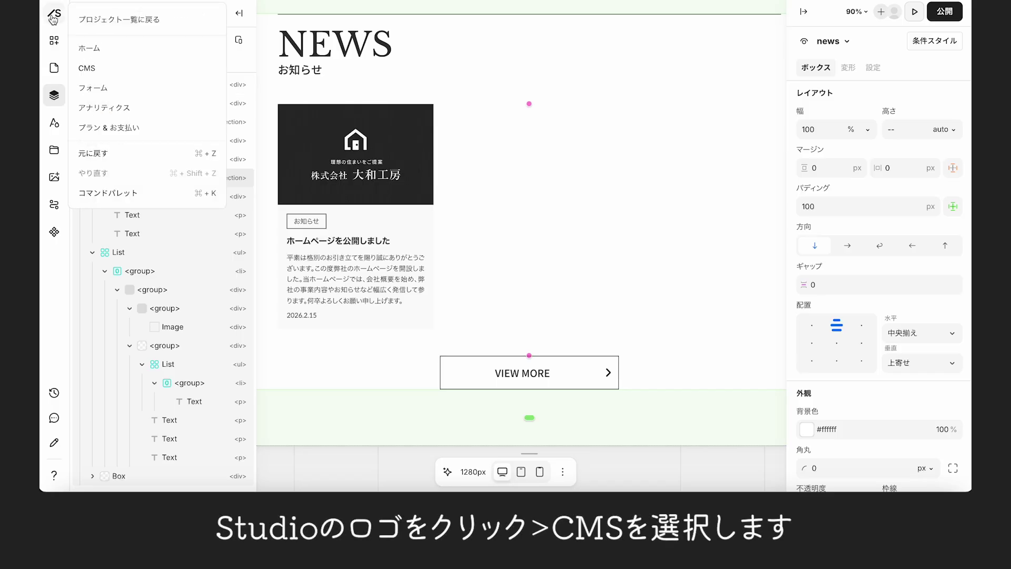
pyautogui.click(87, 68)
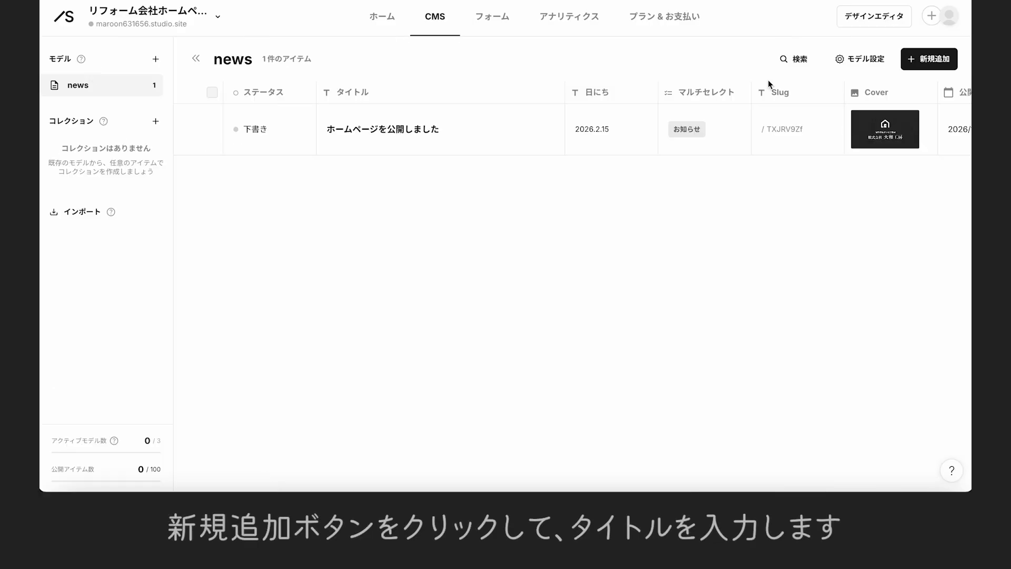
pyautogui.click(933, 61)
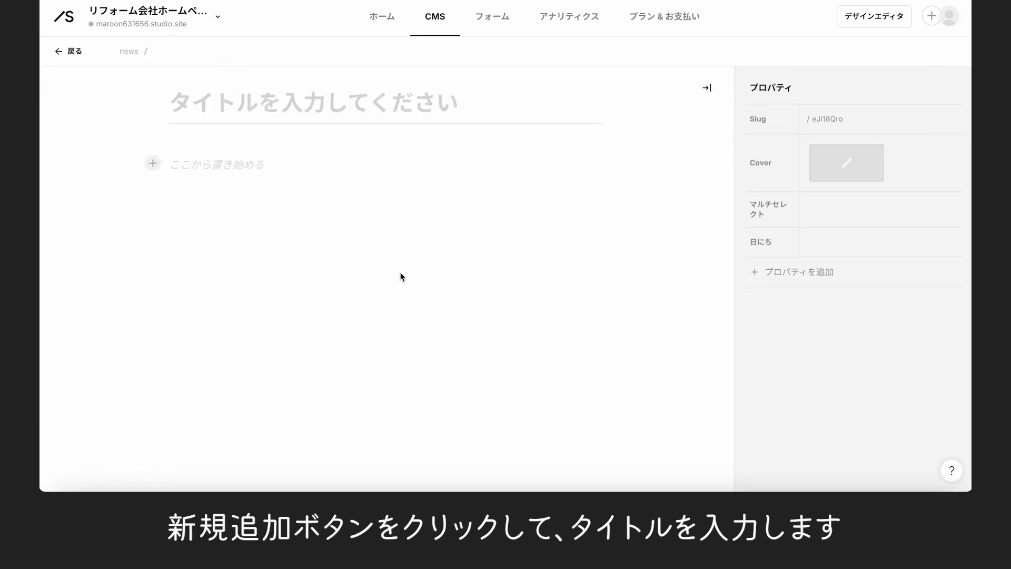
pyautogui.click(213, 110)
pyautogui.write('施工実績を公開しました')
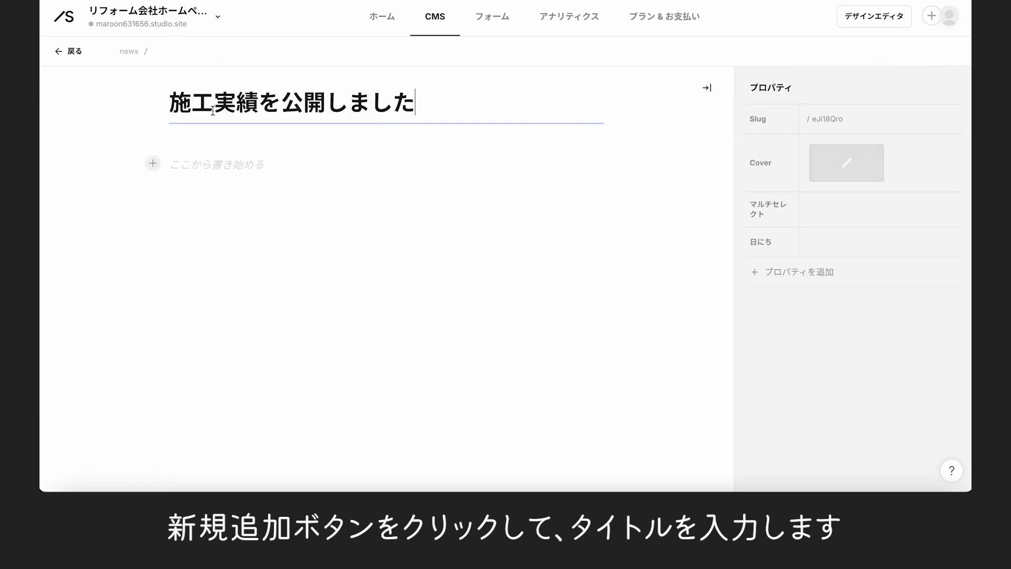
pyautogui.click(176, 167)
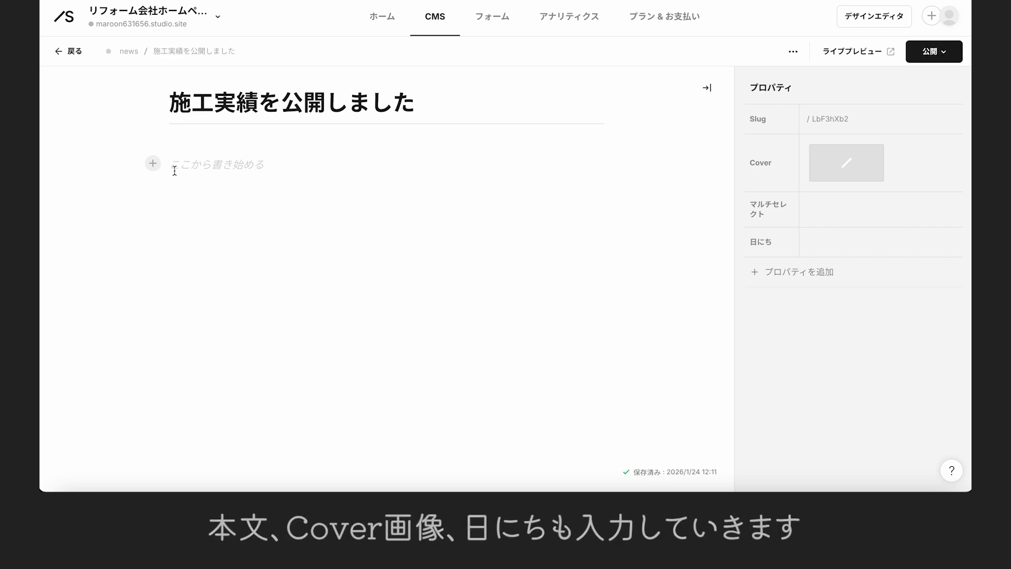
pyautogui.write('C様邸 マンションリノベーションを施工させていただきました 窓からたっぷりの光が入り込む、開放的で明るいLDKです。')
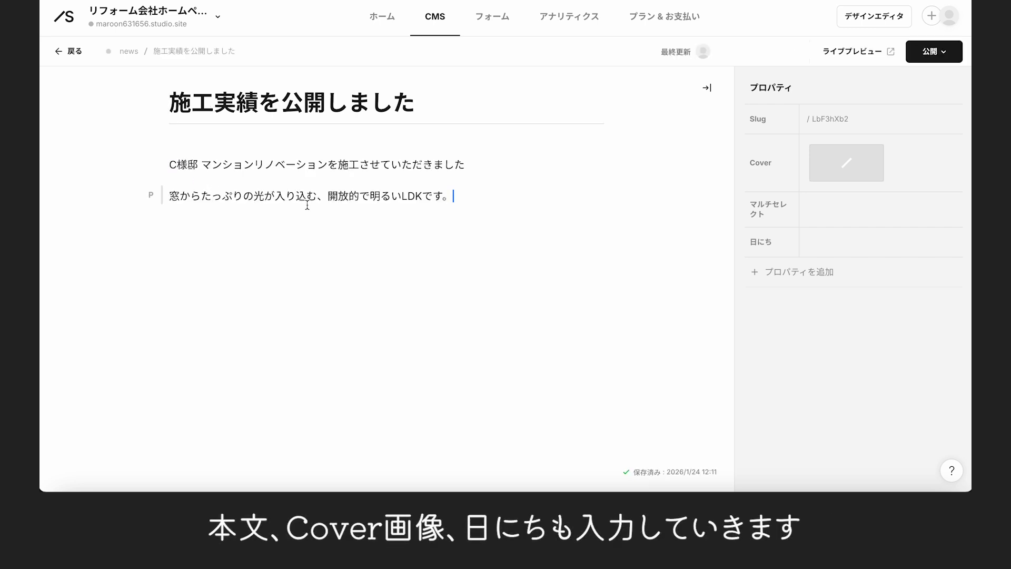
# Add the living room photo as the item's cover, set its 日にち to 2026.2.20, and return to the news item list.
pyautogui.click(867, 160)
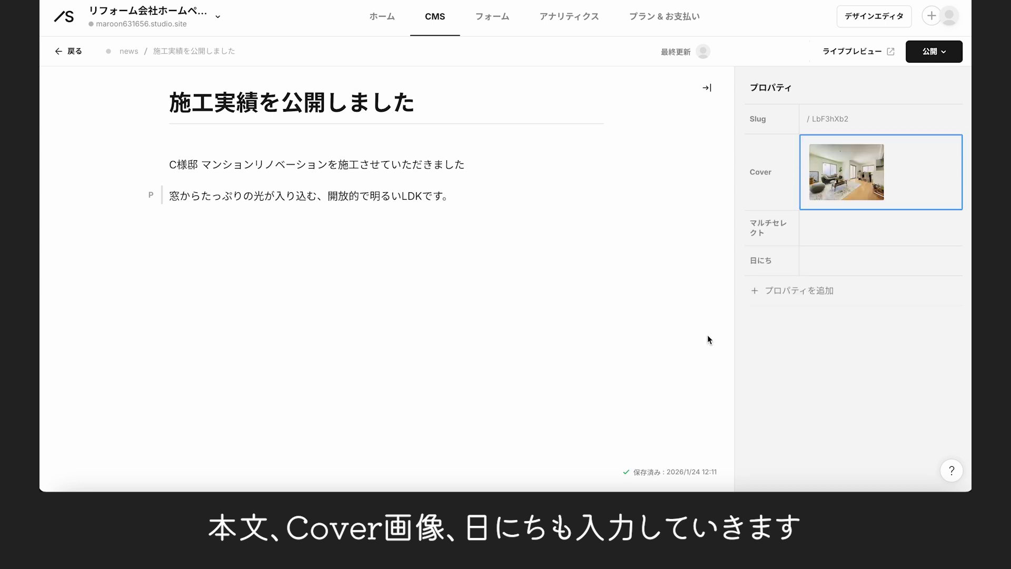
pyautogui.click(826, 260)
pyautogui.write('2026.2.20')
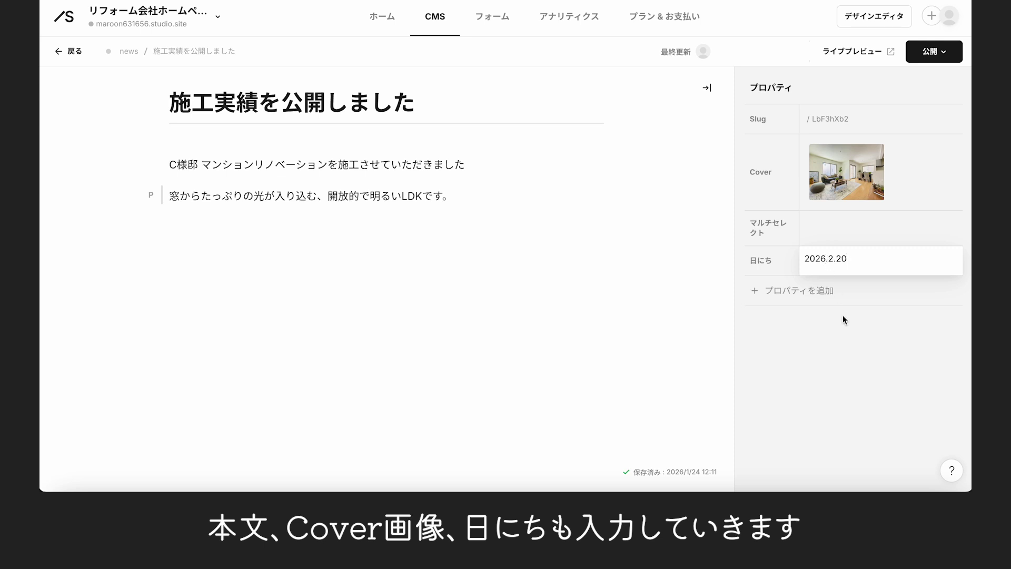
pyautogui.press('Return')
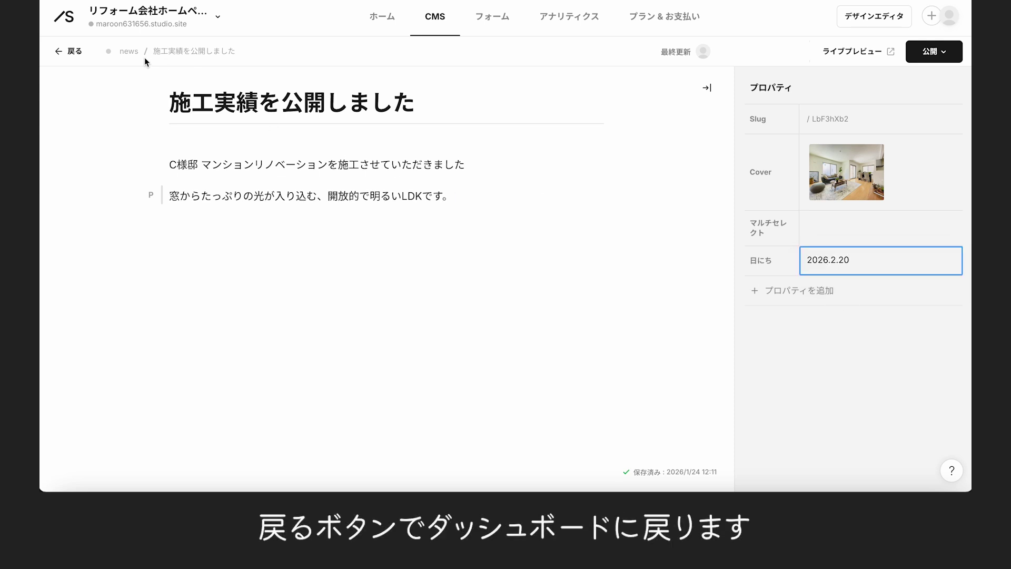
pyautogui.click(73, 51)
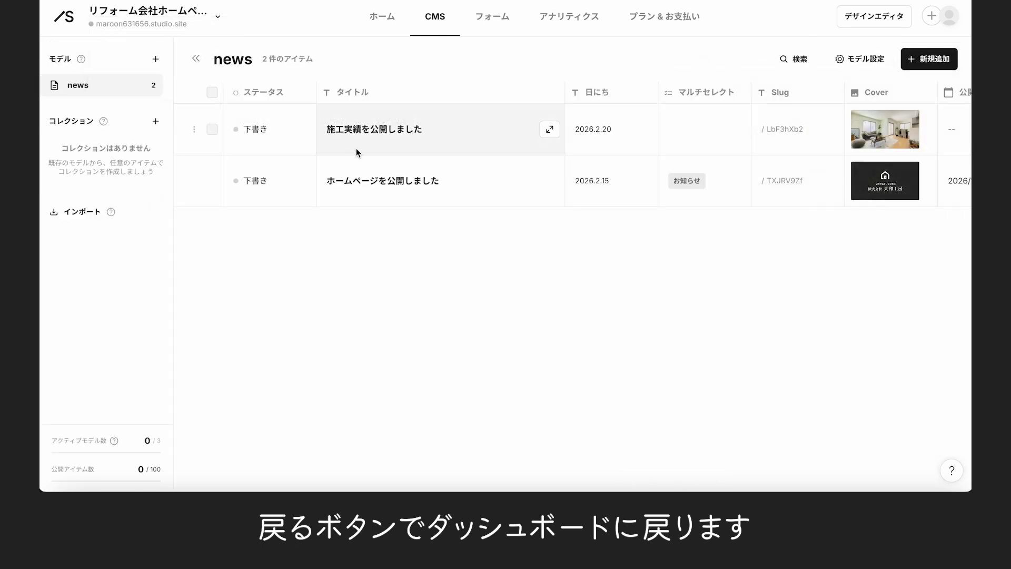
# Add another news item titled 施工実績を公開しました with body paragraphs N様邸 全面改装工事させていただきました and セカンドライフを快適に過ごせるよう段差を解消し、バリアフリーにしました。.
pyautogui.click(930, 59)
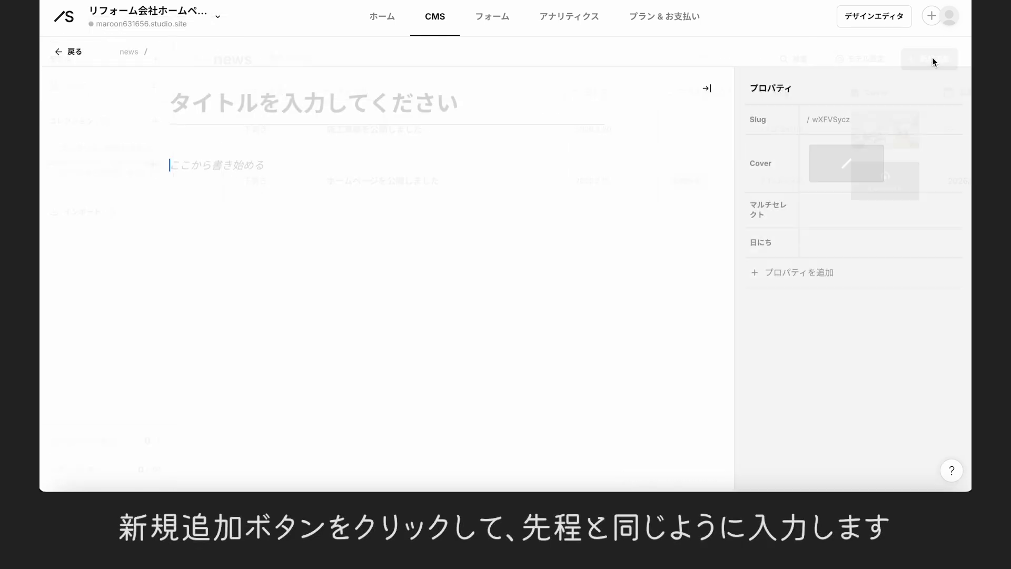
pyautogui.write('施工実績を公開しました')
pyautogui.click(179, 165)
pyautogui.write('N様邸 全面改装工事させていただきました セカンドライフを快適に過ごせるよう段差を解消し、バリアフリーにしました。')
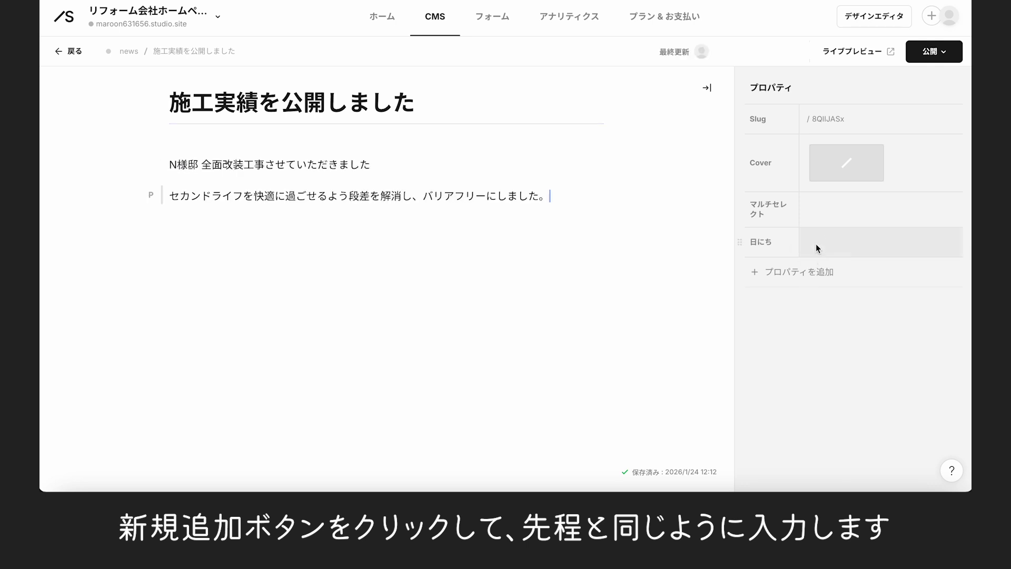
# Set the item's 日にち to 2026.3.5 and create and assign the multi-select option 施工実績.
pyautogui.click(814, 244)
pyautogui.write('2026.3.5')
pyautogui.click(821, 209)
pyautogui.write('施工時')
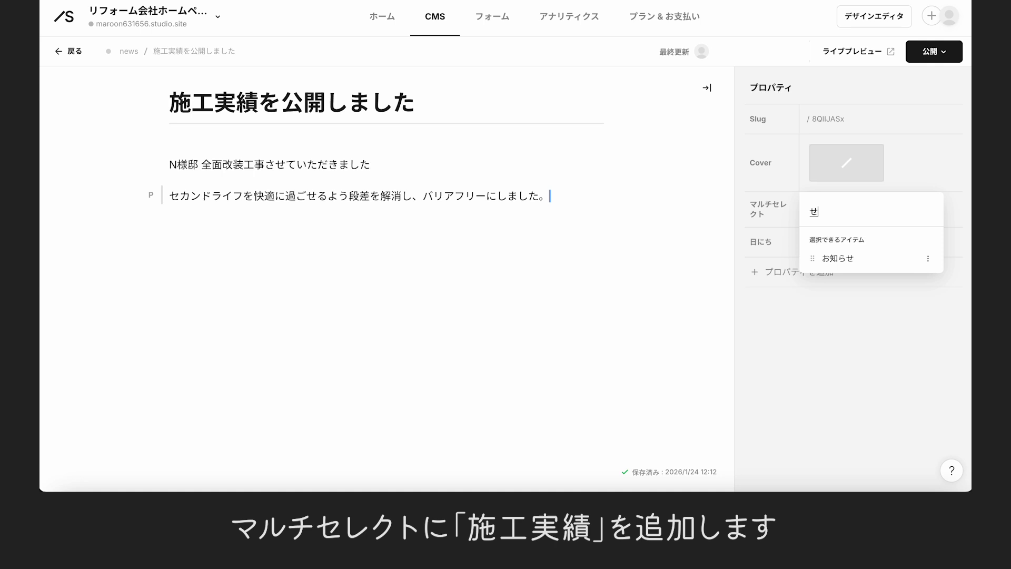
pyautogui.write('実績')
pyautogui.press('Return')
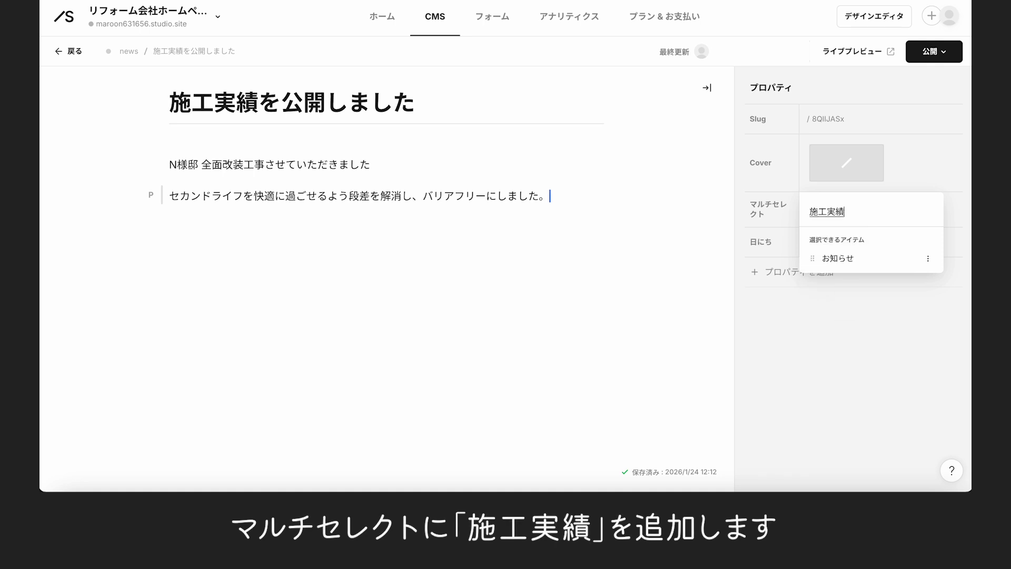
pyautogui.press('Return')
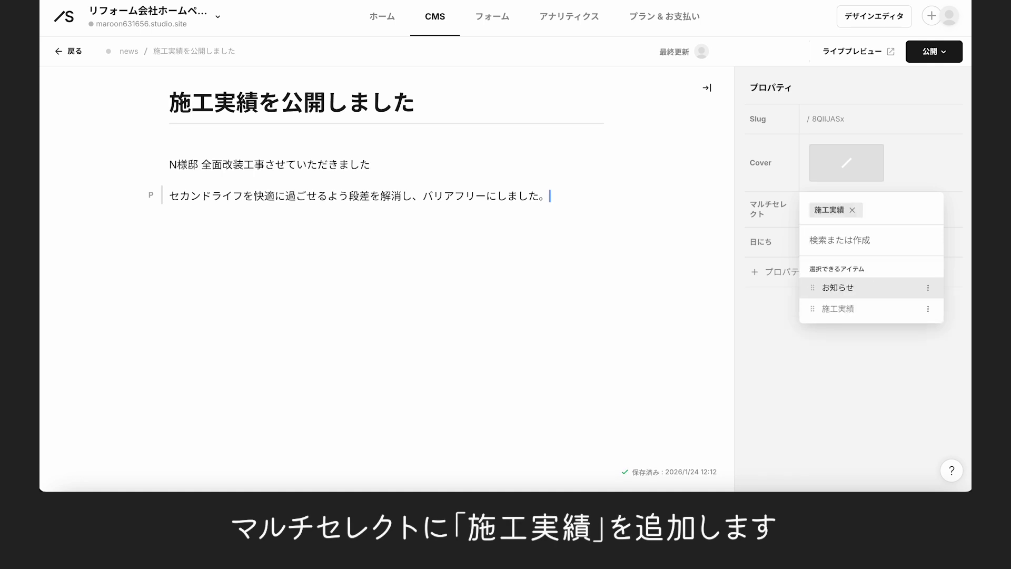
# Add the wooden floor photo as the item's cover image and return to the news item list.
pyautogui.click(845, 351)
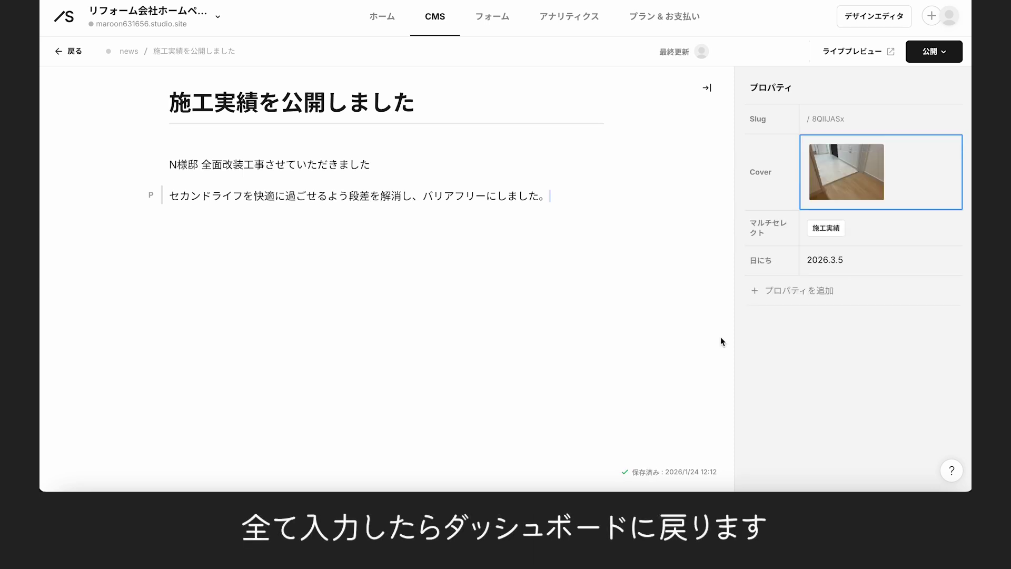
pyautogui.click(68, 51)
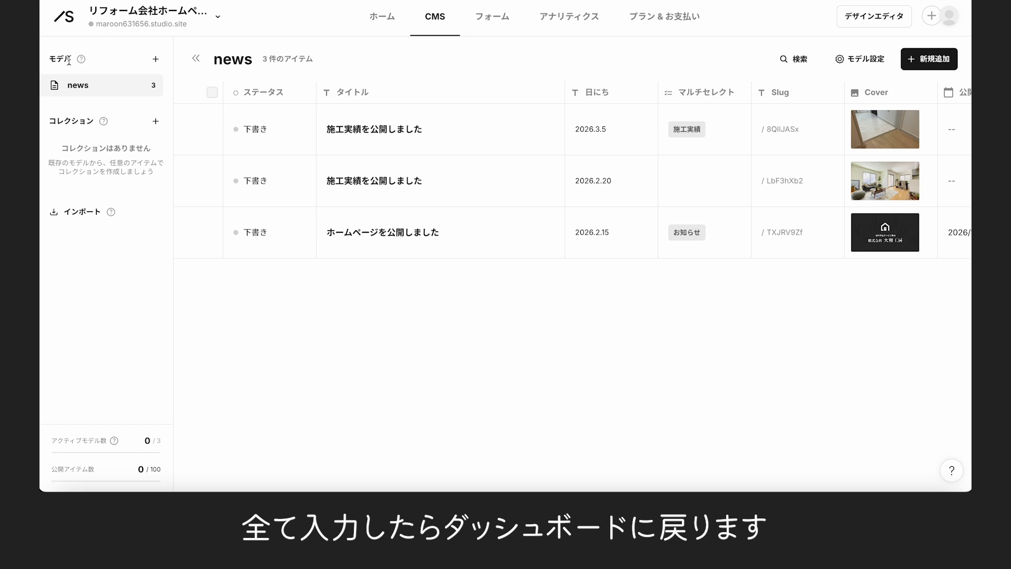
# Assign the multi-select option 施工実績 to the news item dated 2026.2.20.
pyautogui.click(692, 174)
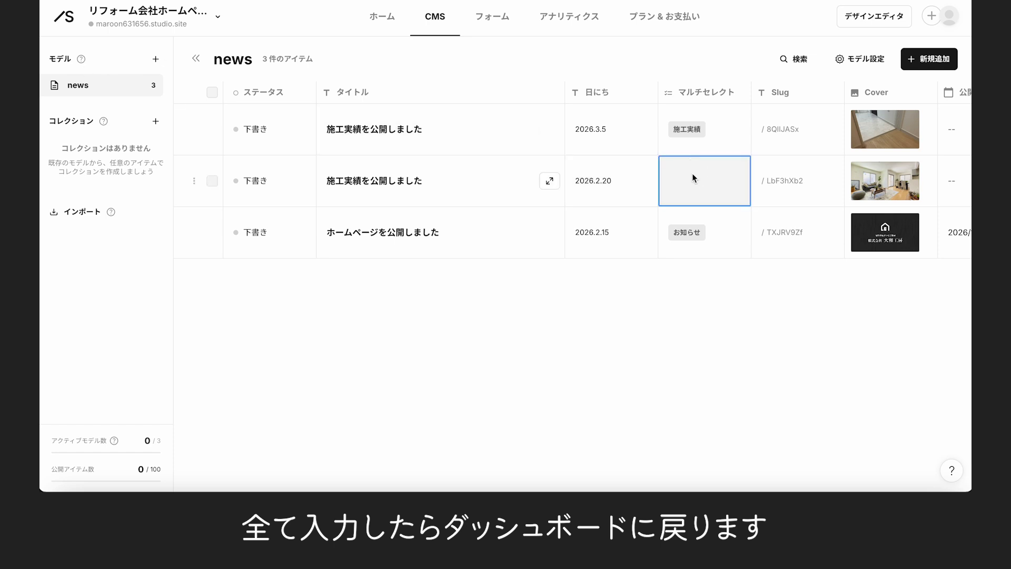
pyautogui.click(693, 174)
pyautogui.click(705, 242)
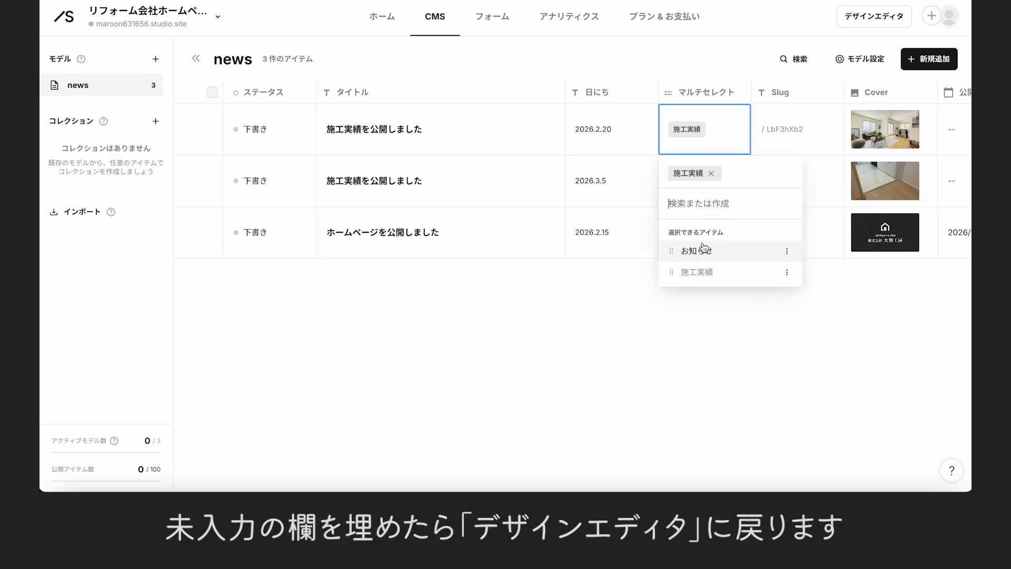
pyautogui.click(622, 310)
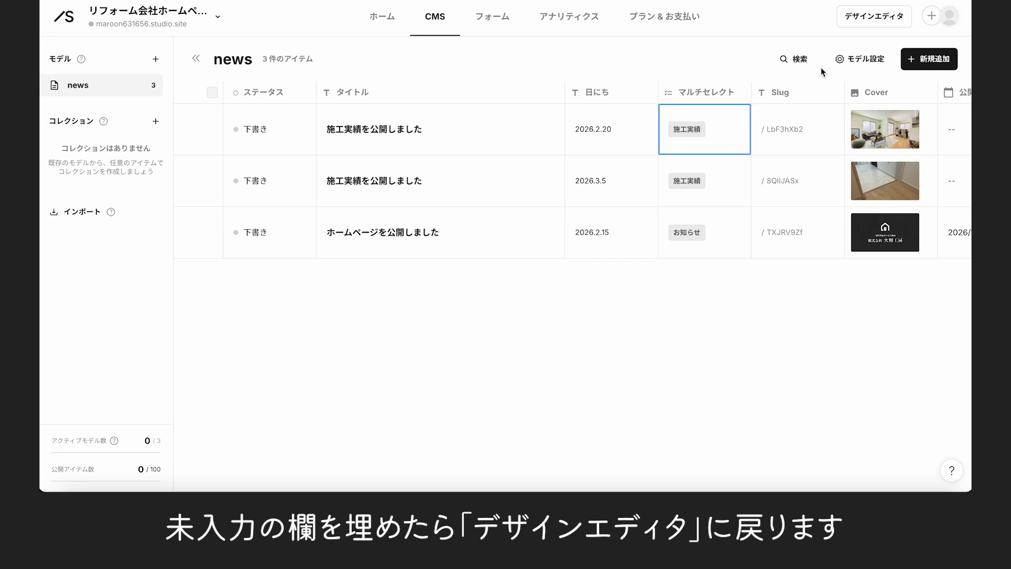
# Return to the design editor and set the number of items displayed by the news List to 6.
pyautogui.click(870, 16)
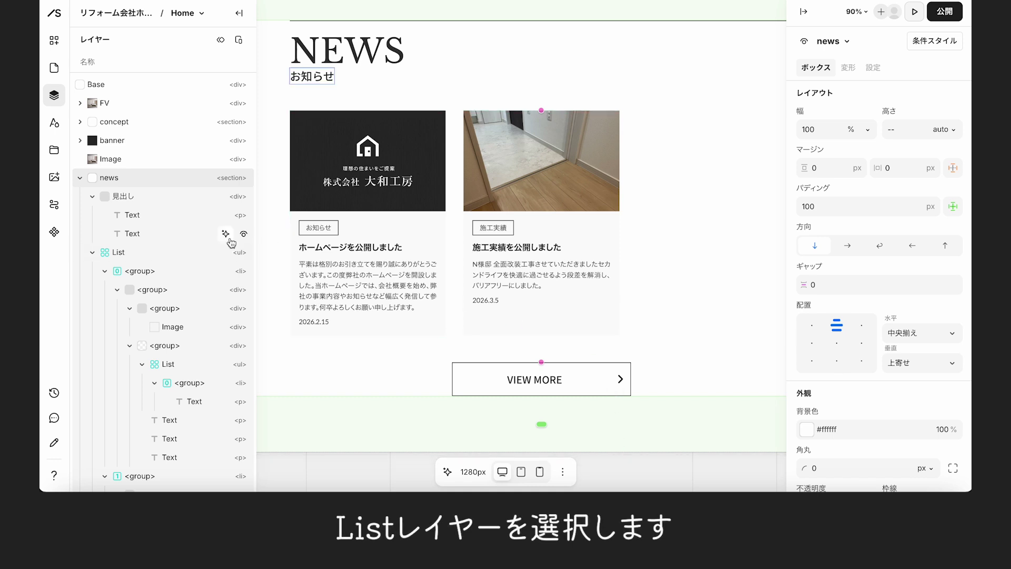
pyautogui.click(160, 258)
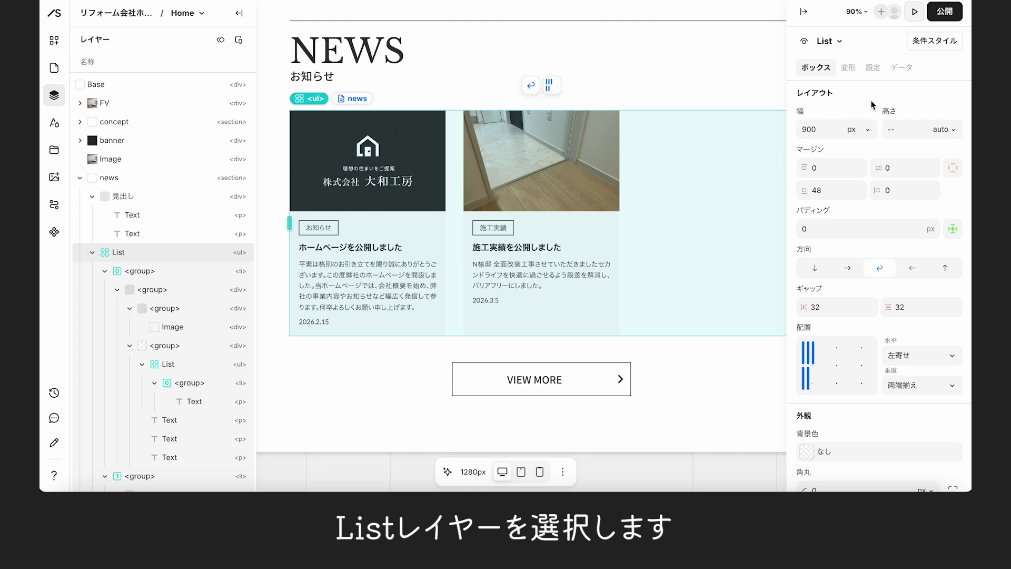
pyautogui.click(903, 68)
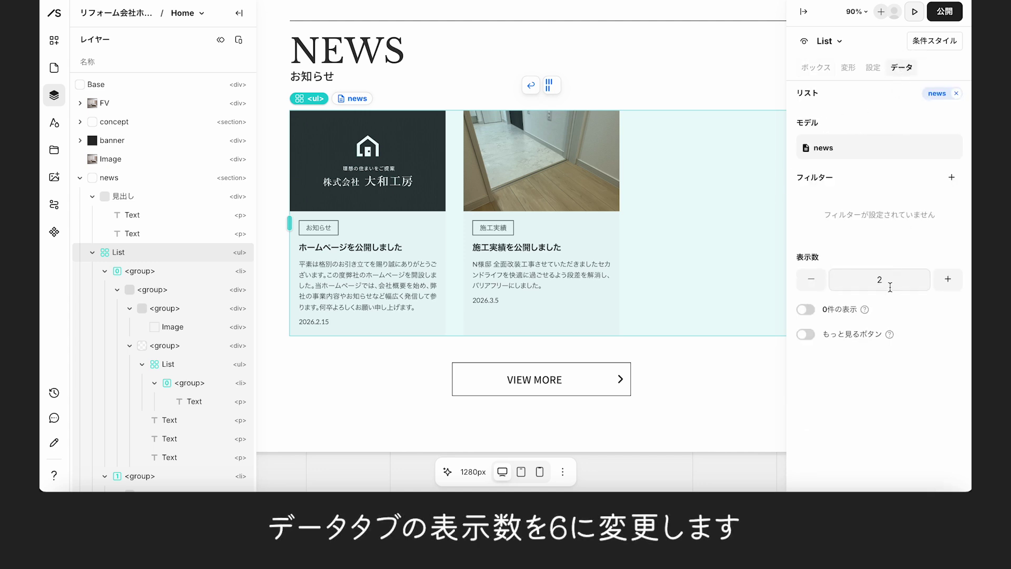
pyautogui.click(948, 280)
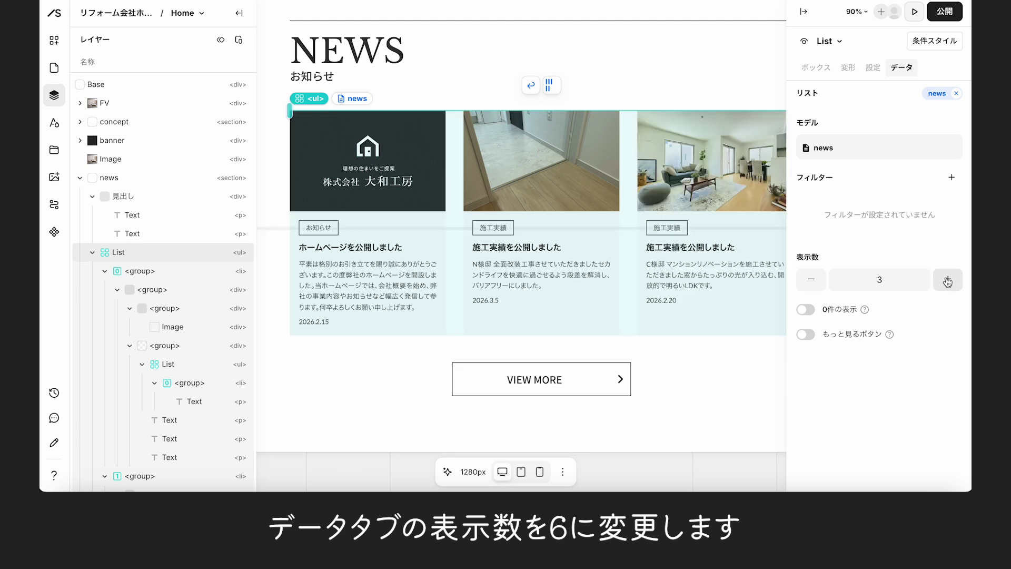
pyautogui.click(948, 280)
pyautogui.click(947, 280)
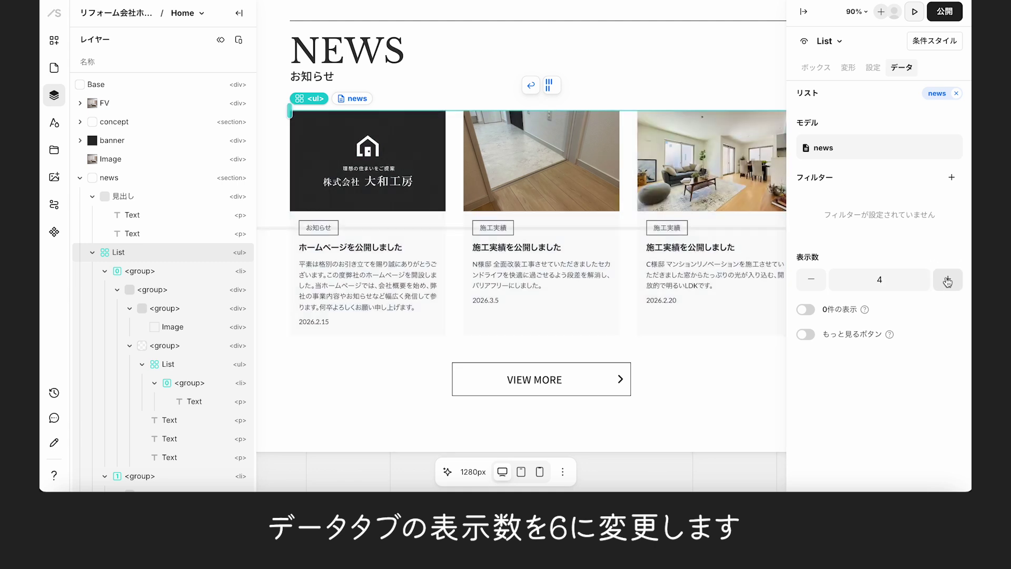
pyautogui.click(947, 280)
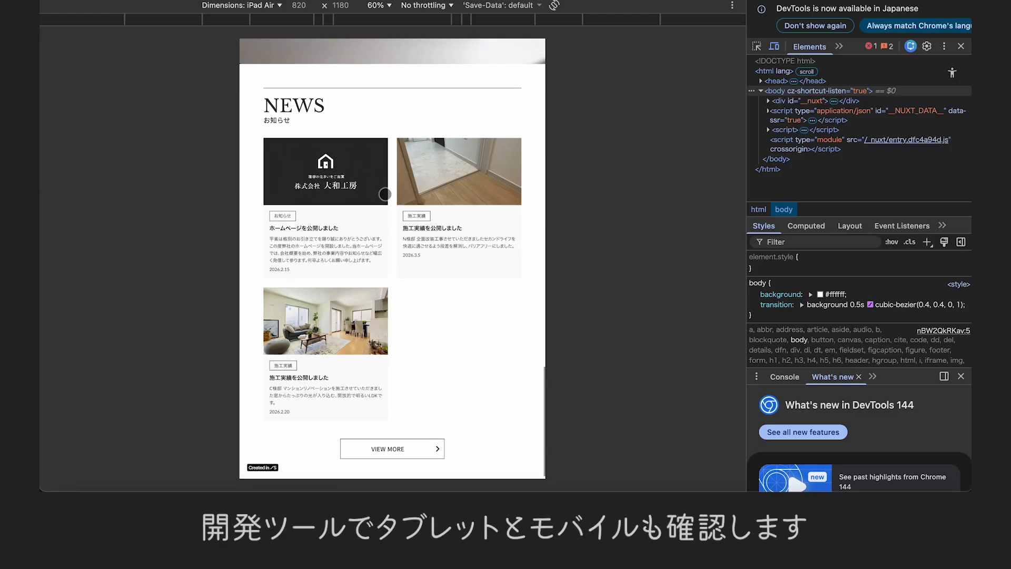
# Check the NEWS section's layout in the browser preview at iPad Air and iPhone 12 Pro sizes, closing the developer tools when finished.
pyautogui.scroll(5, 385, 194)
pyautogui.scroll(-5, 385, 194)
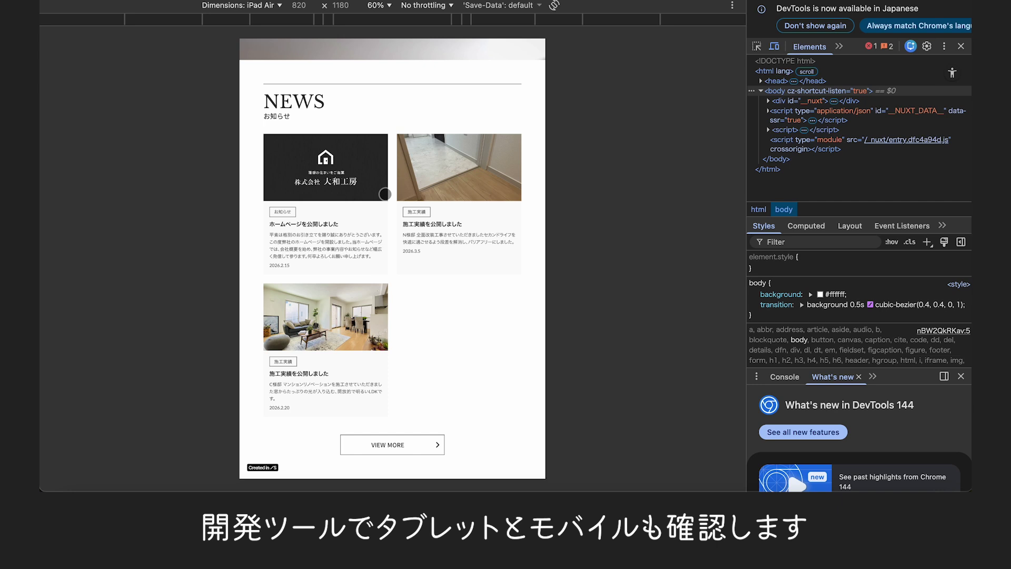
pyautogui.click(273, 6)
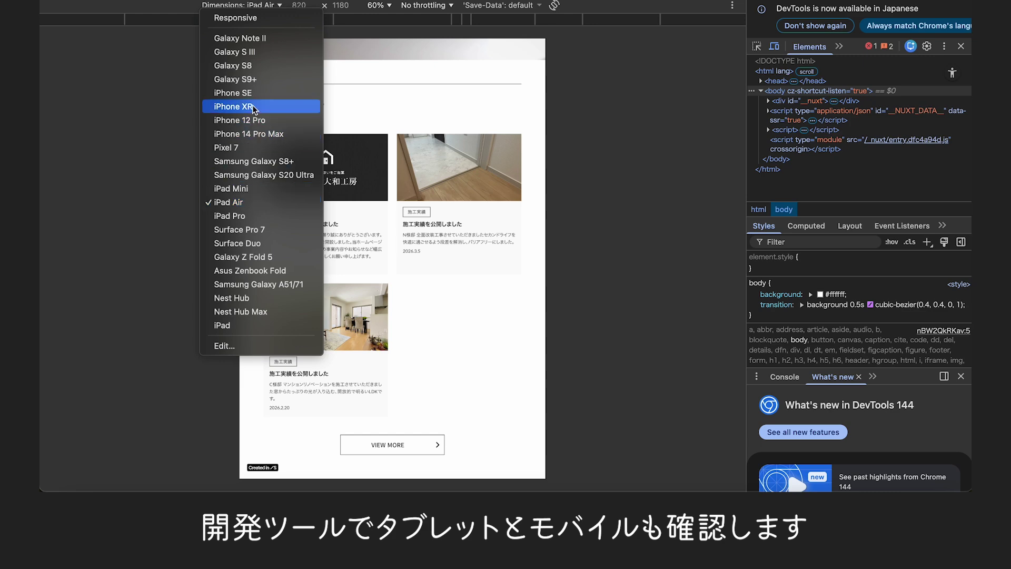
pyautogui.click(257, 121)
pyautogui.scroll(7, 424, 207)
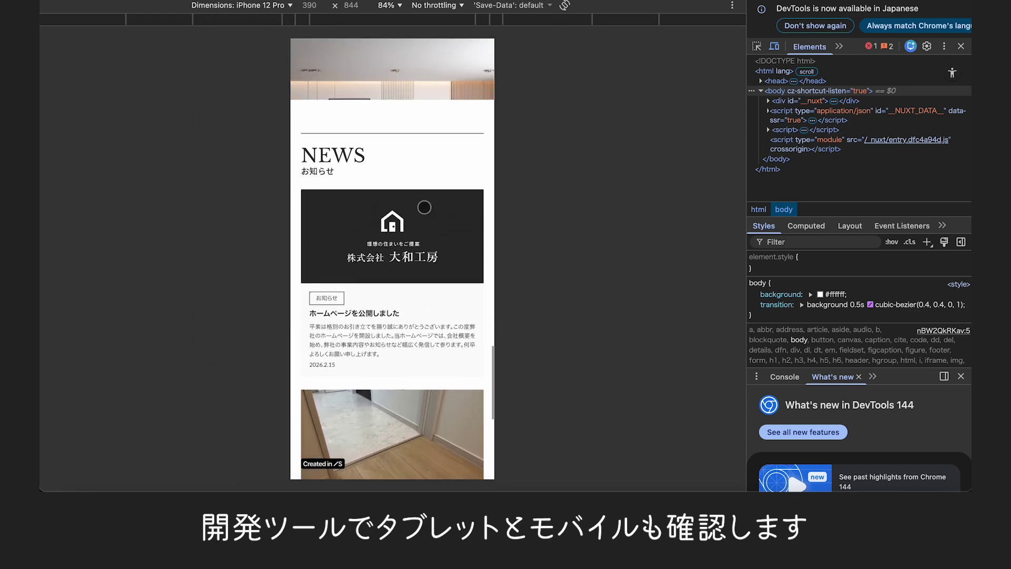
pyautogui.scroll(-7, 425, 207)
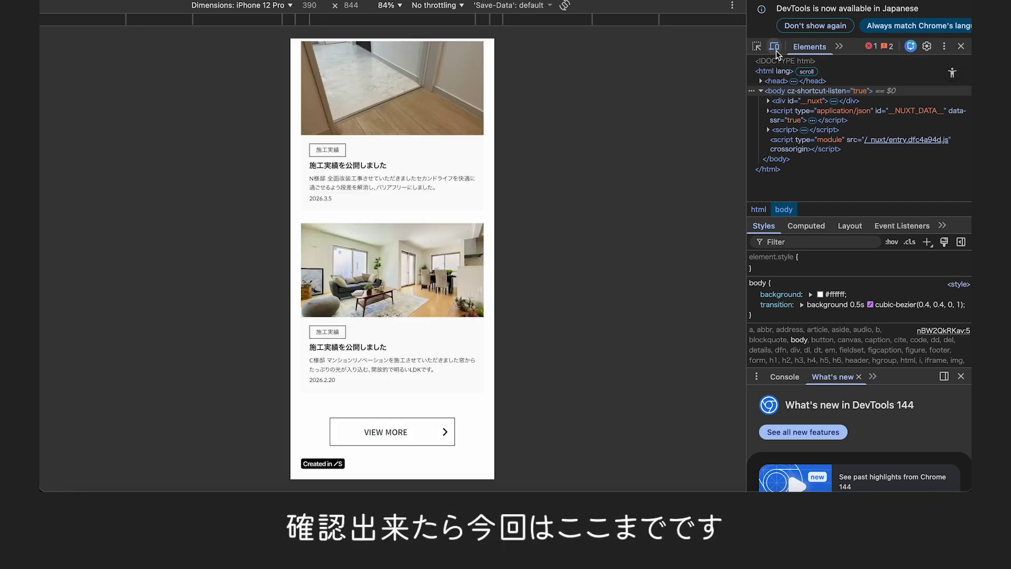
pyautogui.click(774, 46)
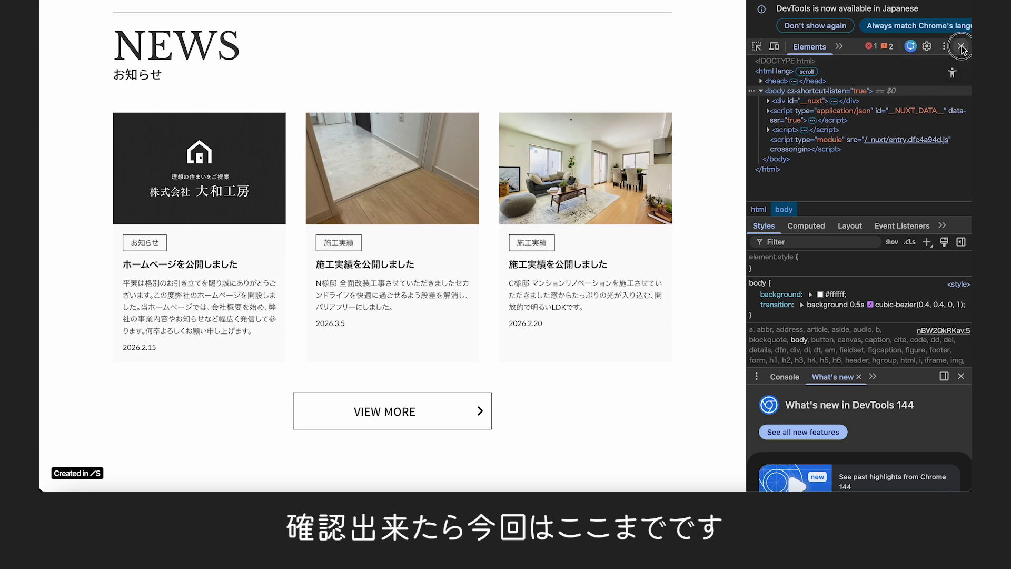
pyautogui.click(961, 46)
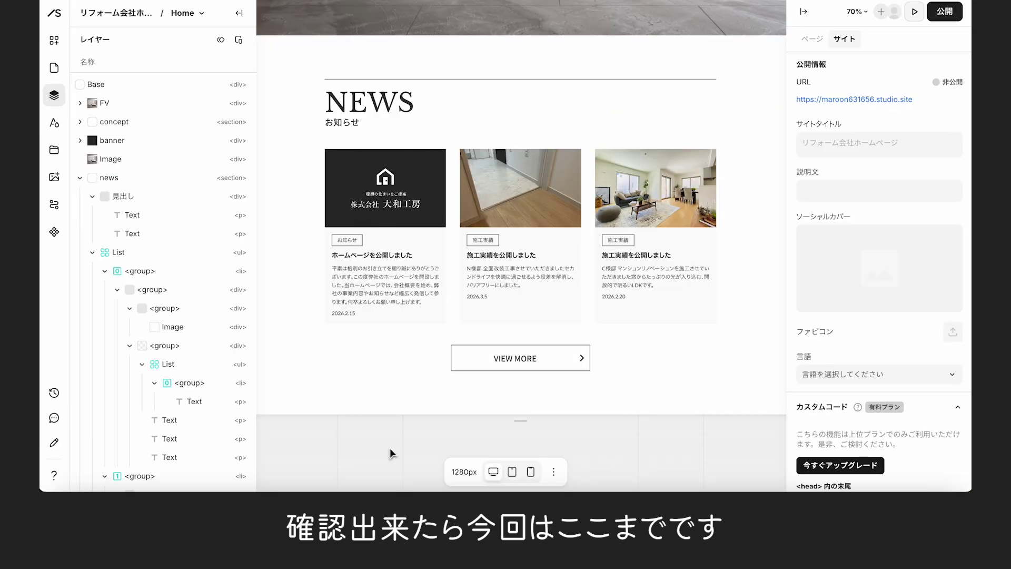